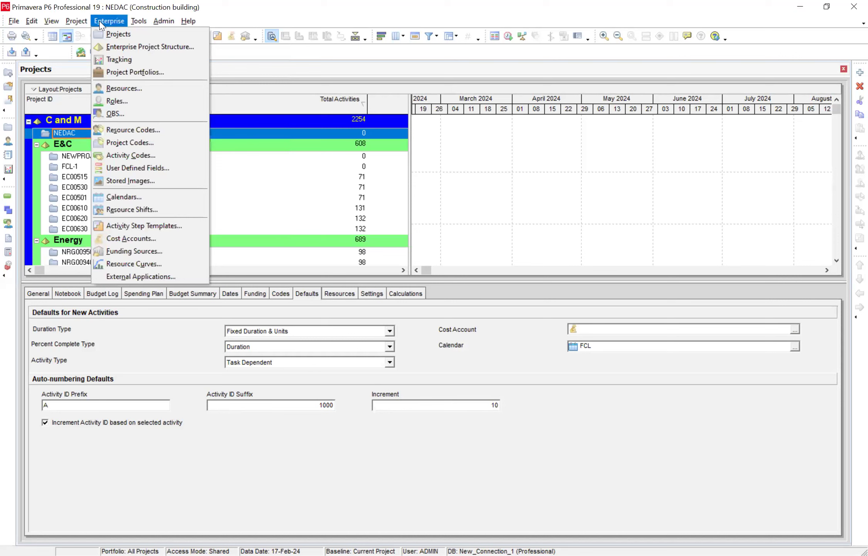
# Open the Enterprise Project Structure and add a new EPS node under C and M.
pyautogui.click(114, 47)
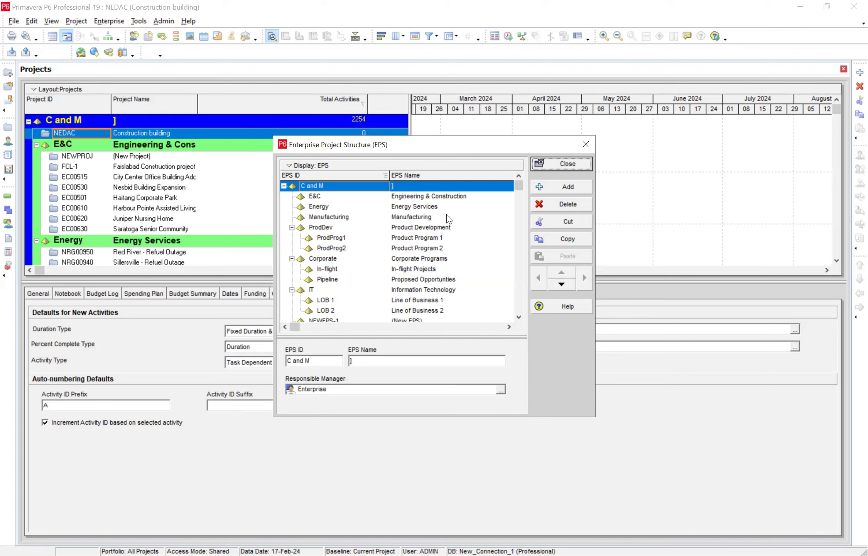
pyautogui.click(412, 211)
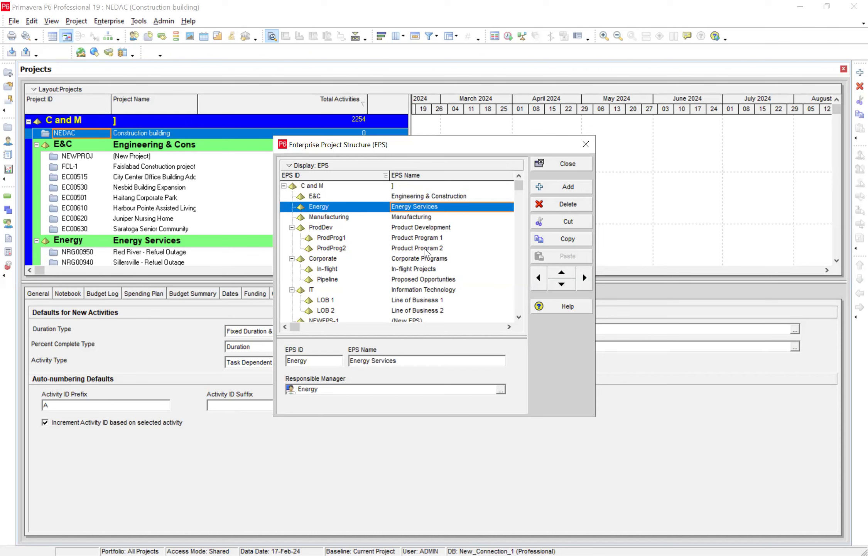
pyautogui.click(425, 228)
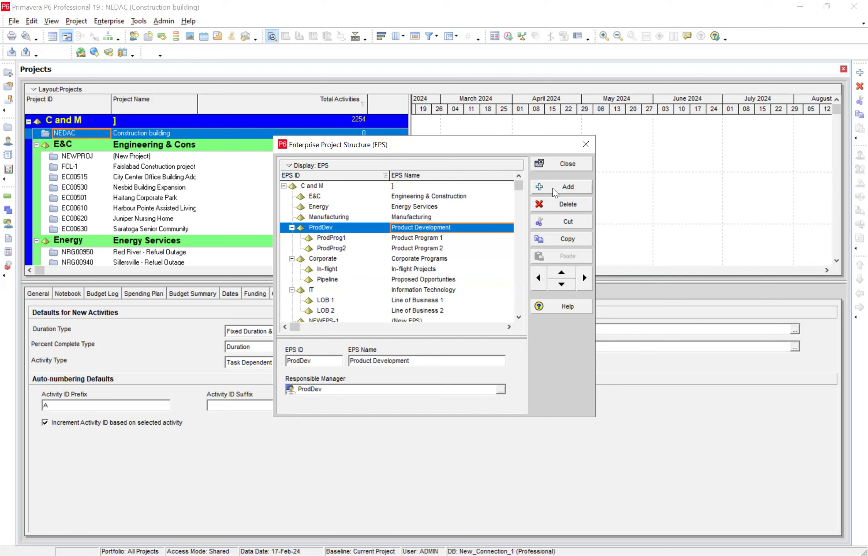
pyautogui.click(311, 187)
pyautogui.click(547, 189)
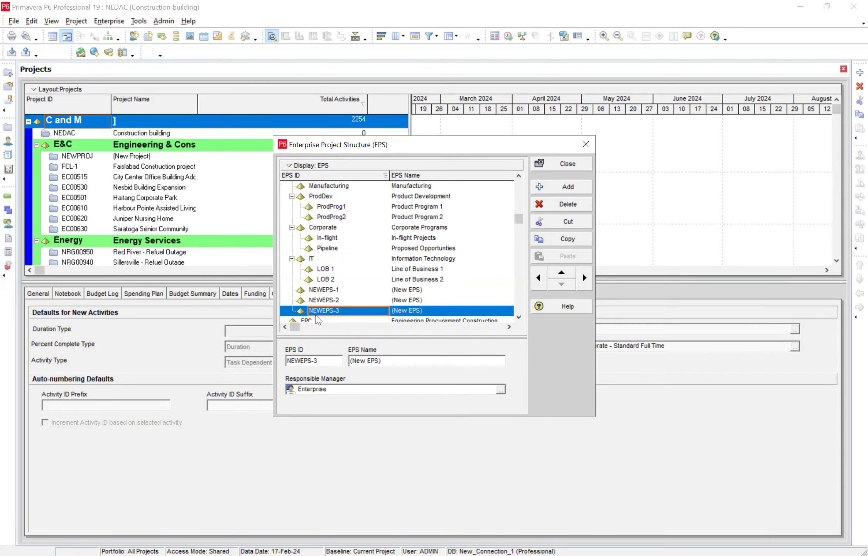
# Shift the new EPS node out one level and back in, and up one place and back down.
pyautogui.click(540, 284)
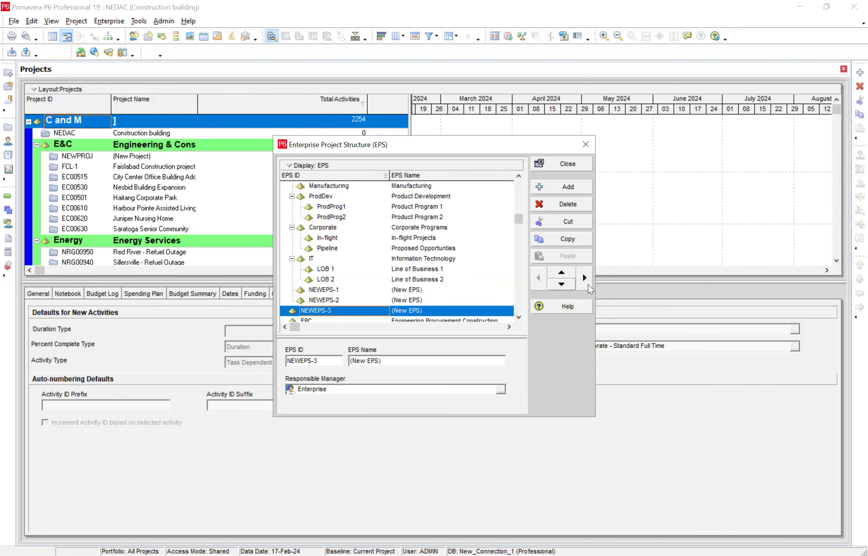
pyautogui.click(584, 279)
pyautogui.click(562, 276)
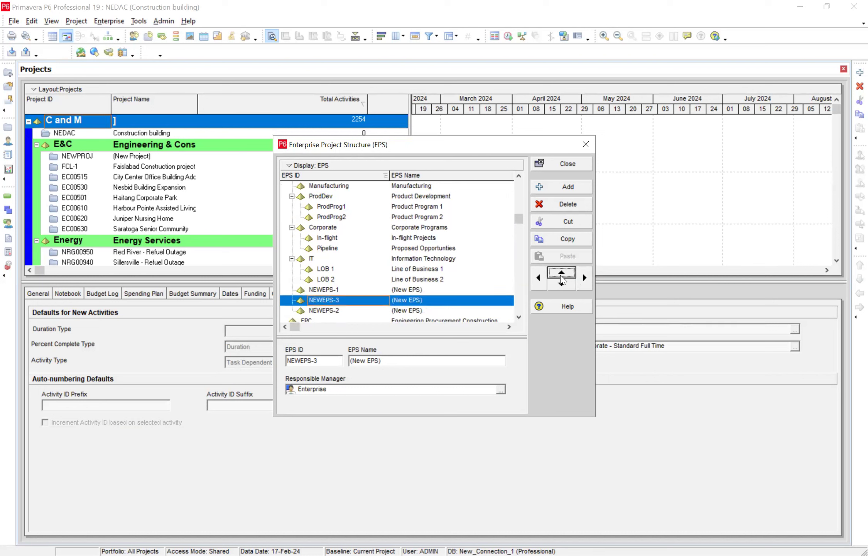
pyautogui.click(560, 283)
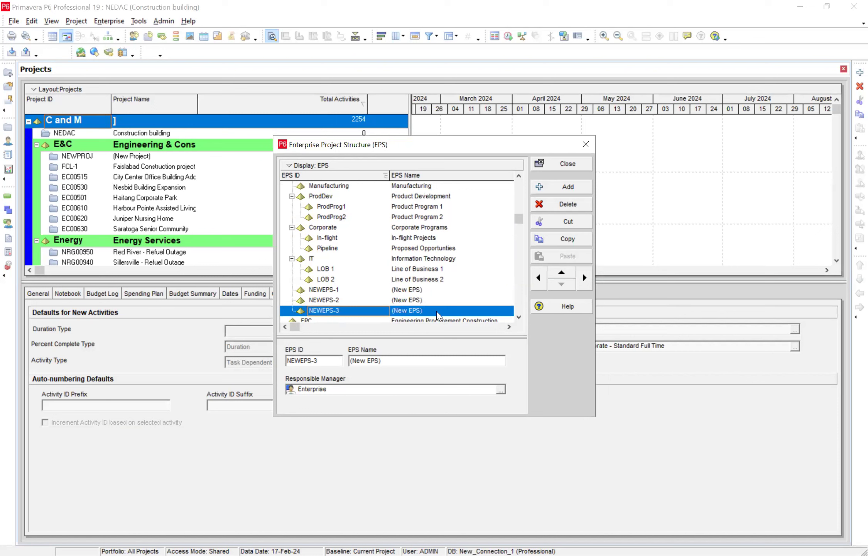
# Move the new EPS node up within C and M until it sits above Manufacturing.
pyautogui.click(561, 274)
pyautogui.click(561, 274)
pyautogui.click(561, 274)
pyautogui.click(561, 274)
pyautogui.click(561, 275)
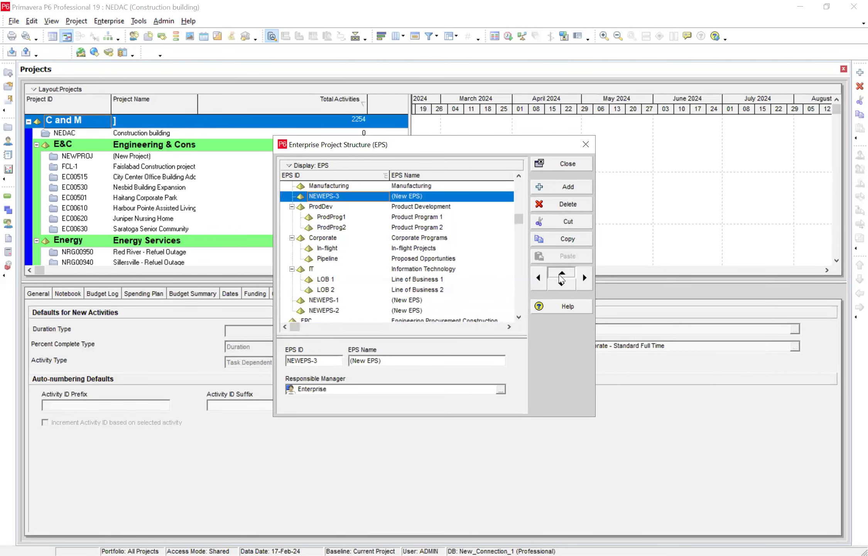
pyautogui.click(561, 275)
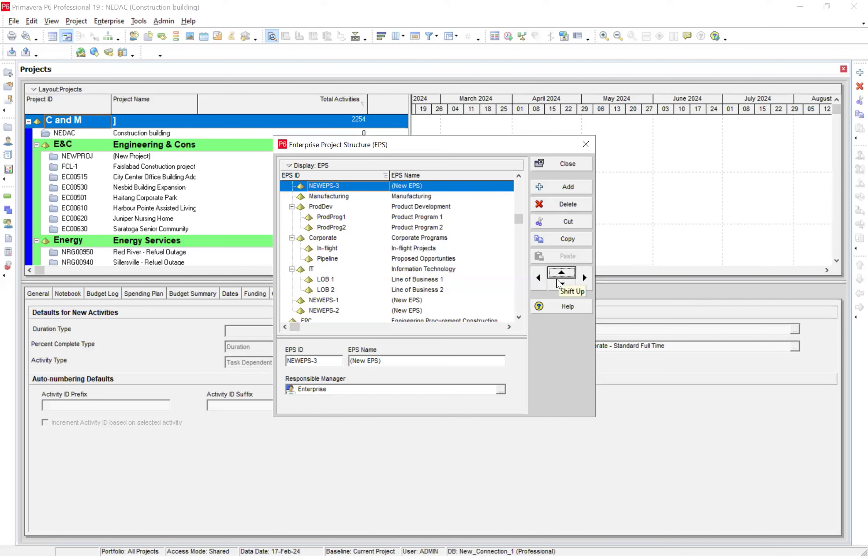
# Promote the new EPS node to the top level, nest it beneath NEWEPS-2, and return it directly under C and M.
pyautogui.click(539, 283)
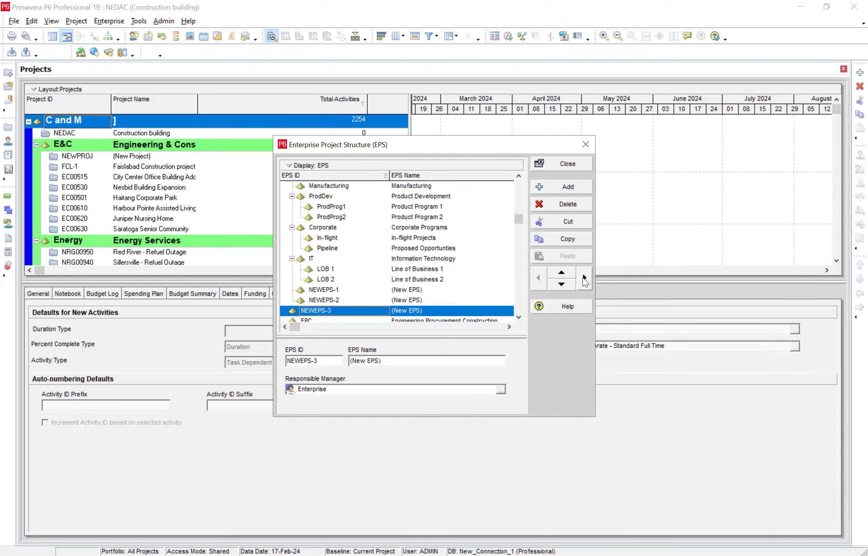
pyautogui.click(584, 278)
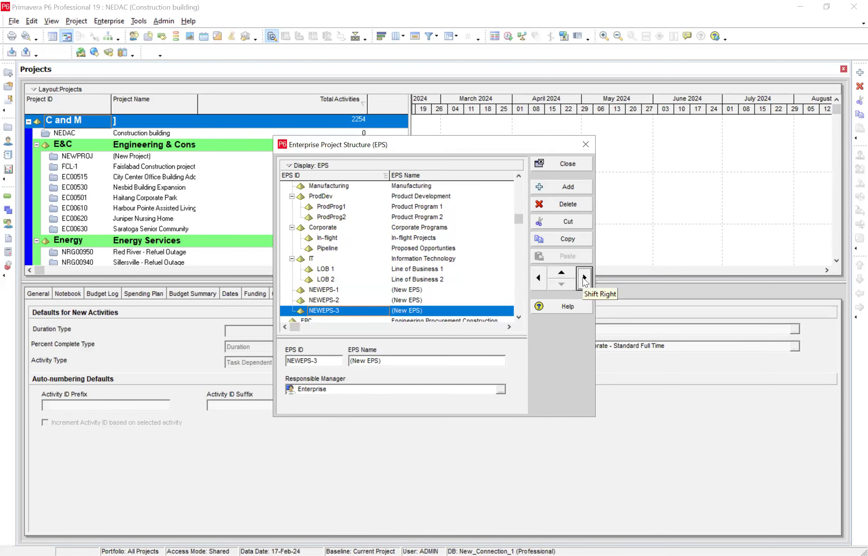
pyautogui.click(585, 278)
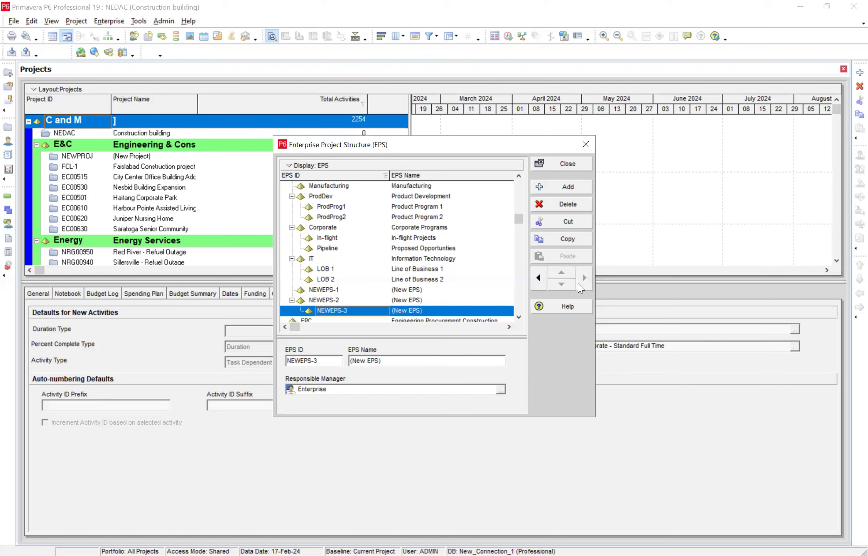
pyautogui.click(538, 281)
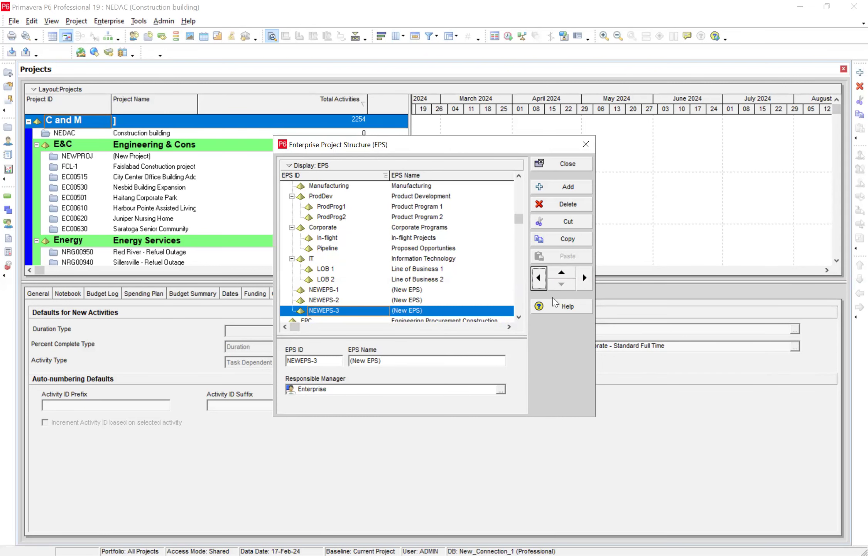
# Add another EPS node at the end of C and M, delete it, and close the Enterprise Project Structure.
pyautogui.click(559, 189)
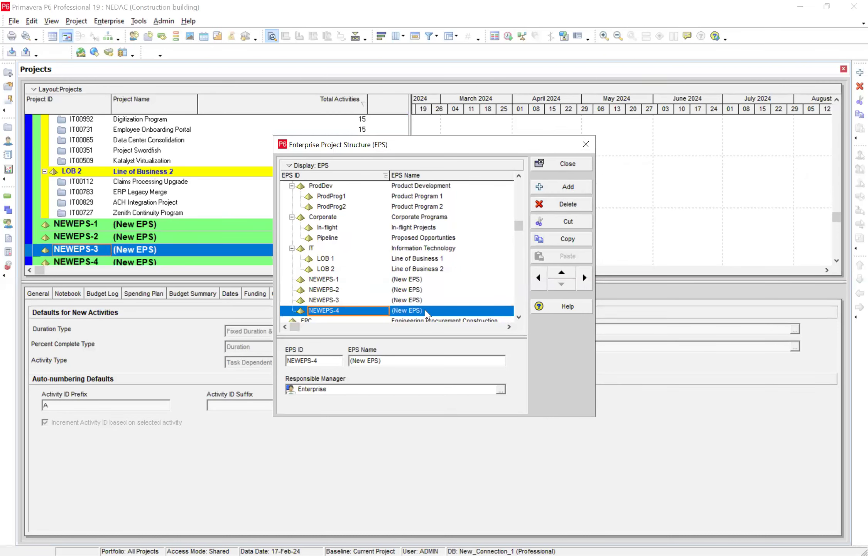
pyautogui.click(552, 210)
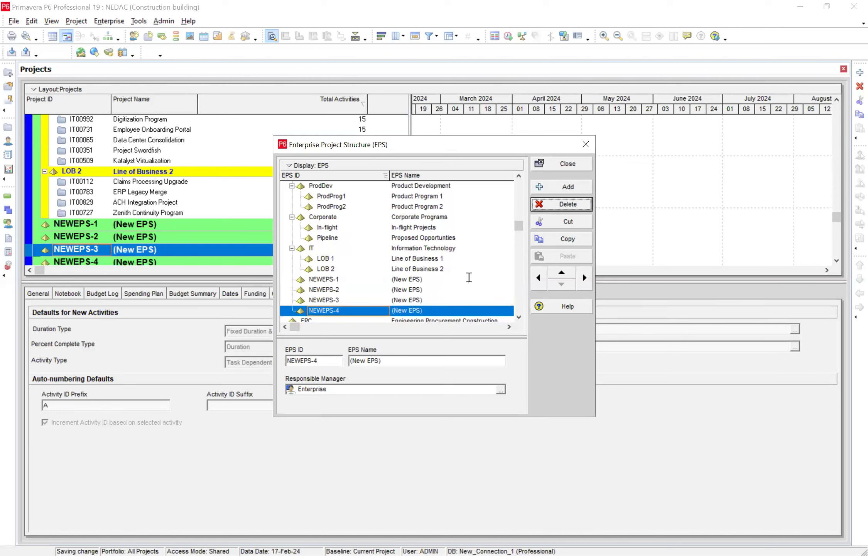
pyautogui.click(406, 307)
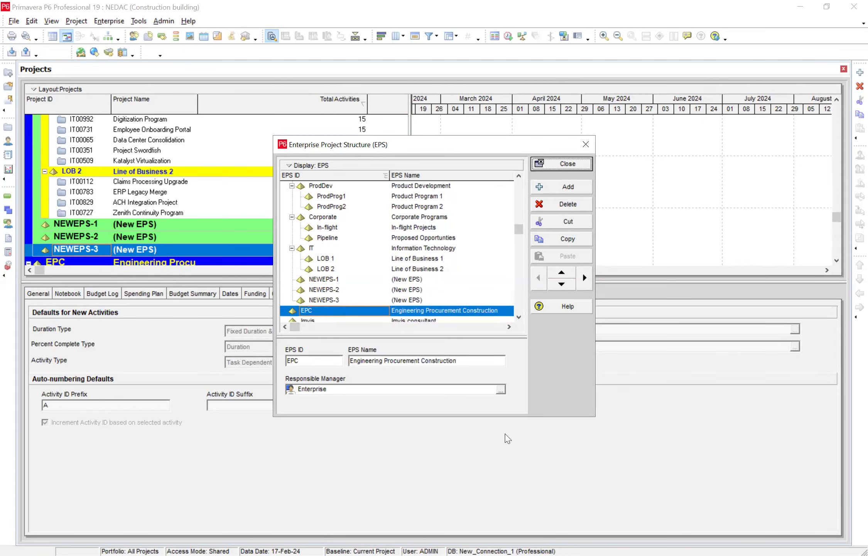
pyautogui.click(543, 189)
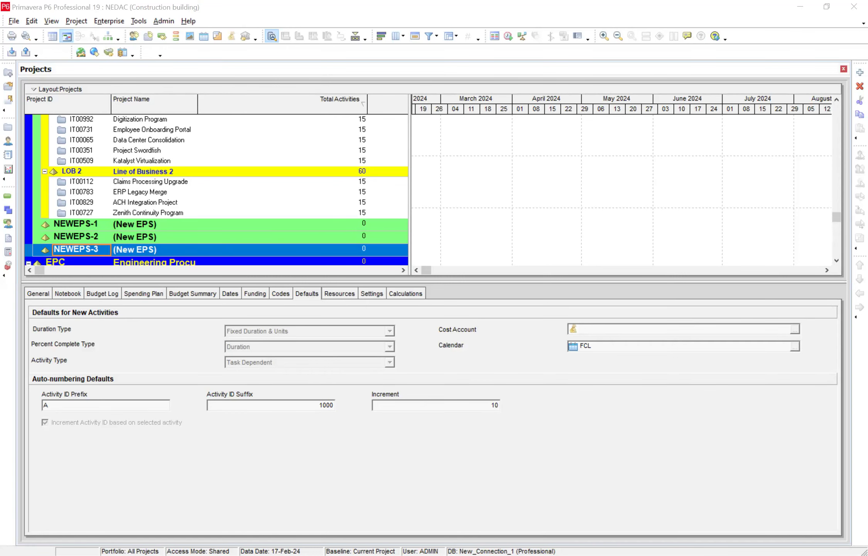
# Switch to the PowerPoint lecture and go through the date and time format slides up to Time Units.
pyautogui.hotkey('alt', 'Tab')
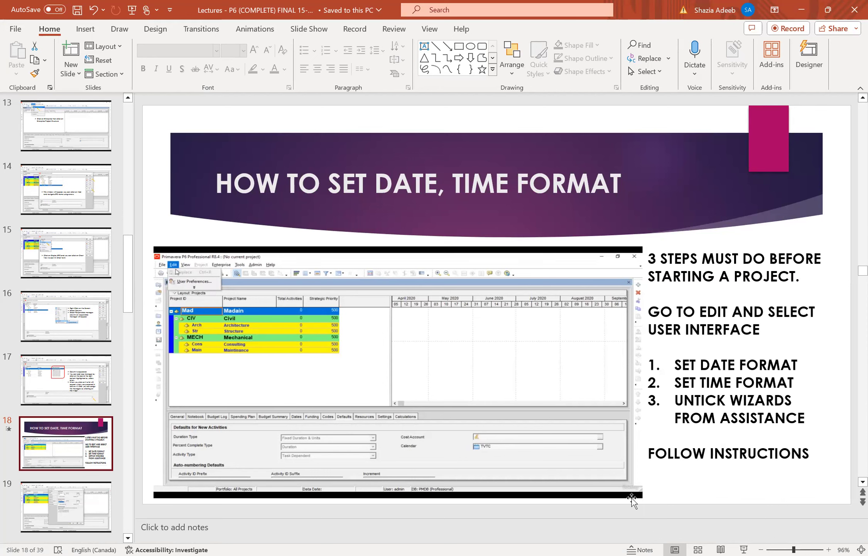
pyautogui.press('pagedown')
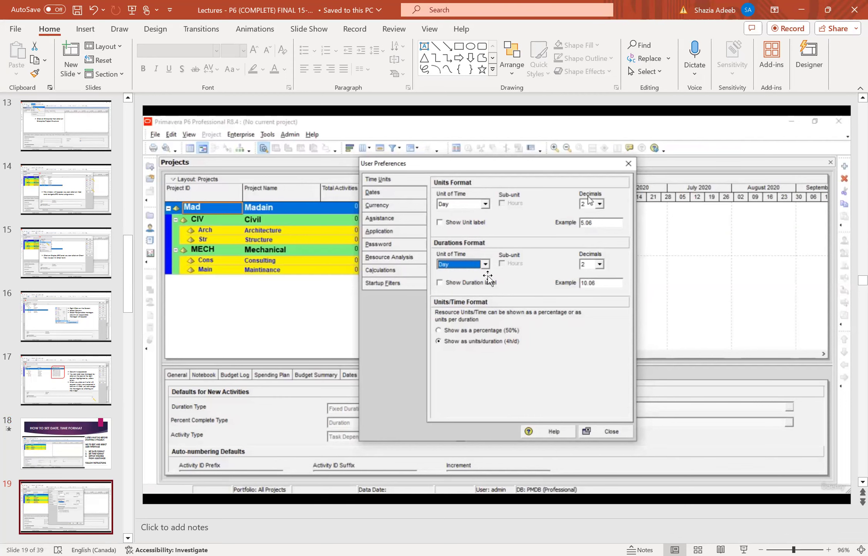
pyautogui.scroll(-1, 490, 276)
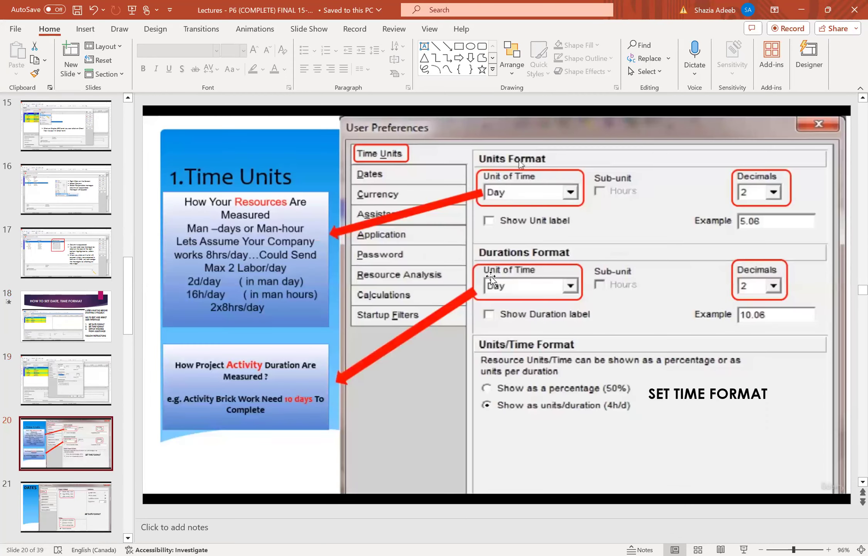
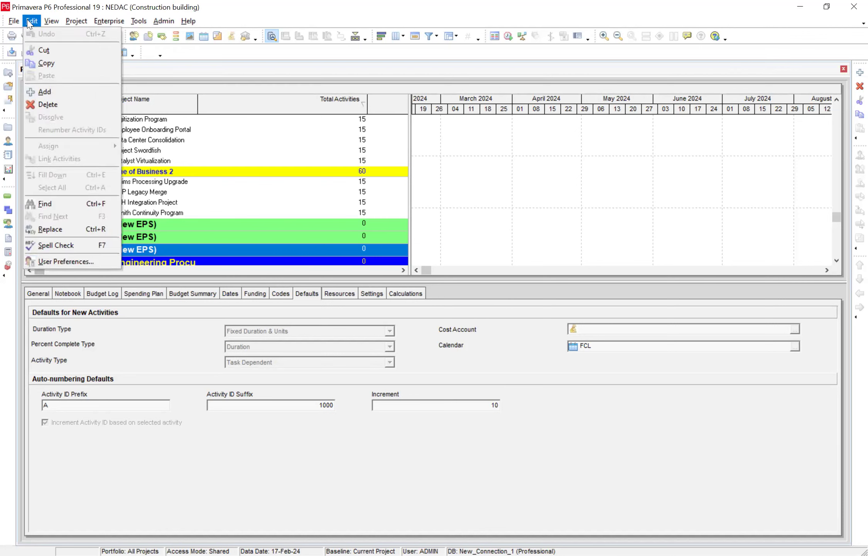
# Switch back to Primavera P6 and set the Units Format unit of time to Day in the User Preferences.
pyautogui.click(45, 262)
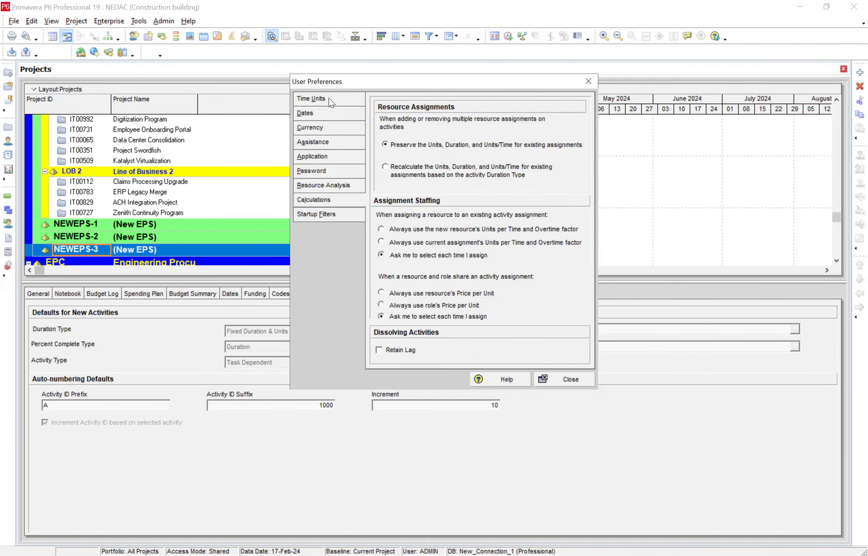
pyautogui.click(329, 100)
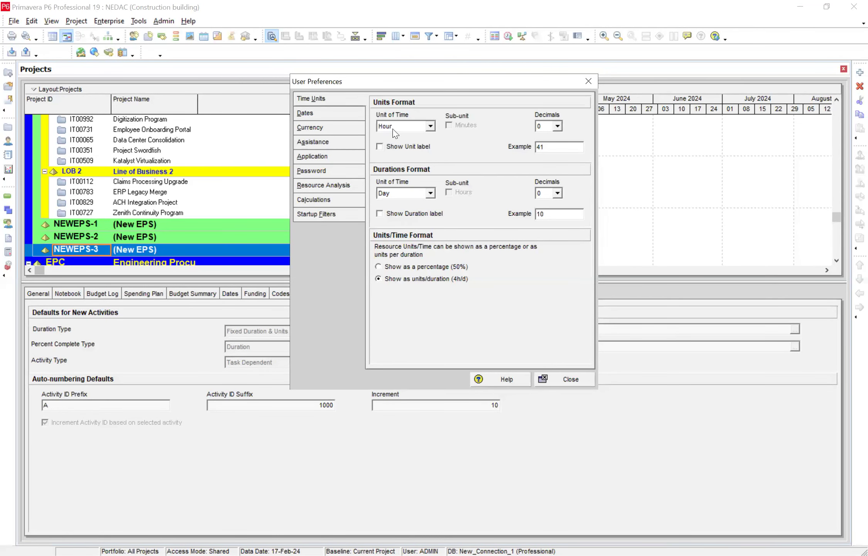
pyautogui.click(432, 127)
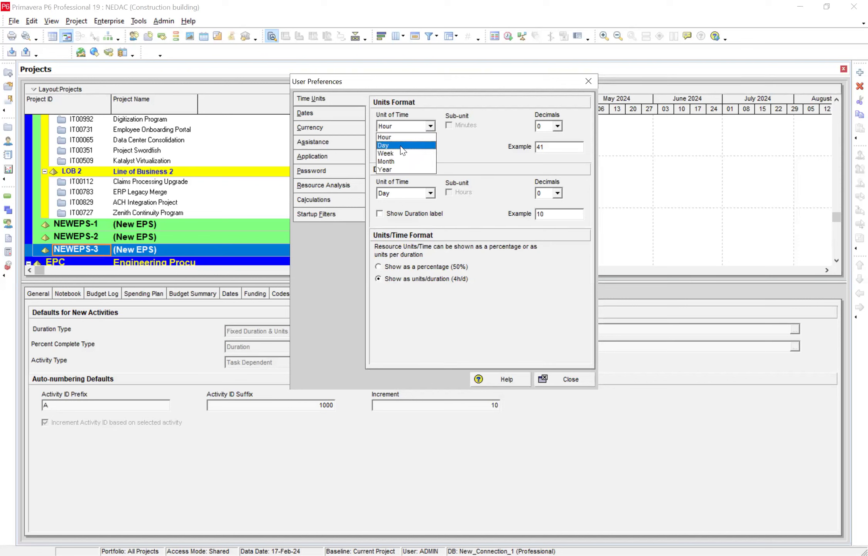
pyautogui.click(402, 145)
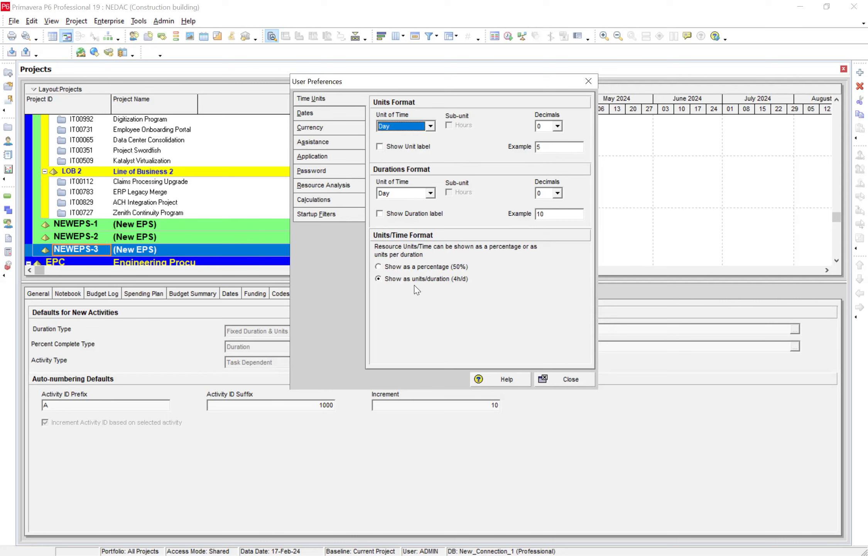
# Try the 12 hour time display in the date preferences and return it to Do not show time.
pyautogui.click(338, 116)
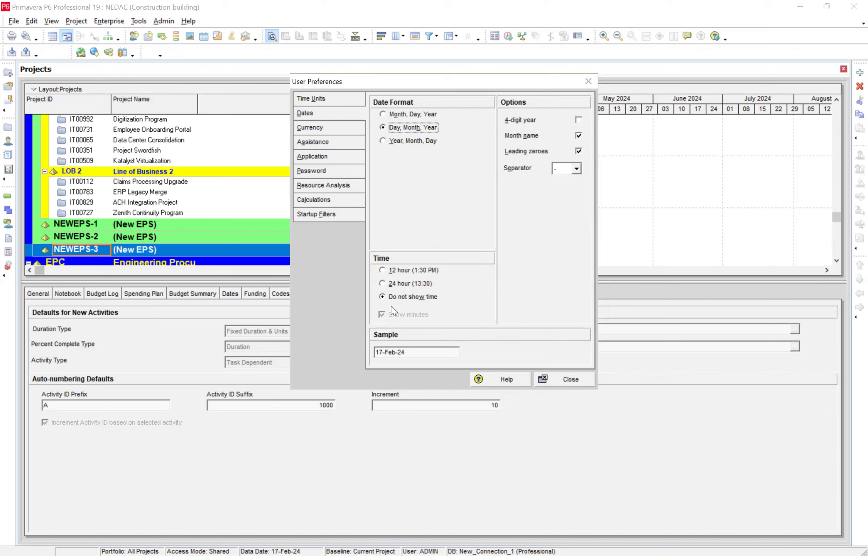
pyautogui.click(384, 272)
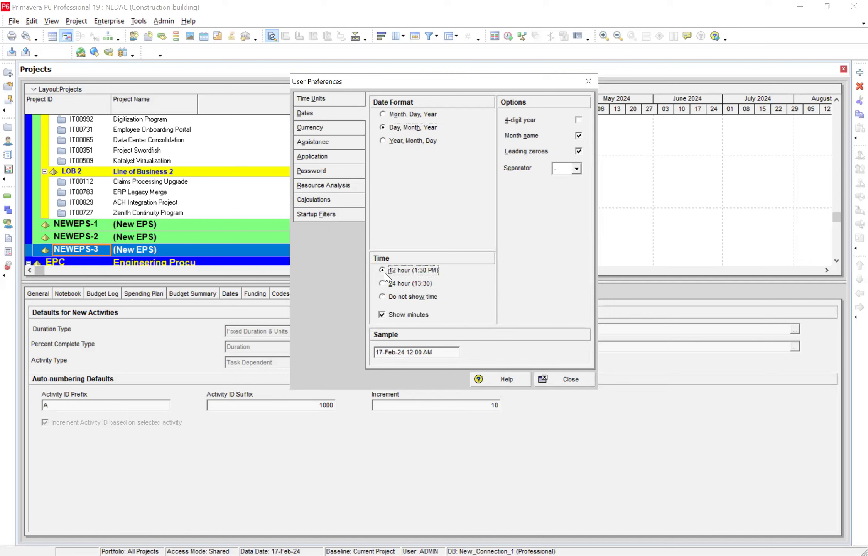
pyautogui.click(383, 297)
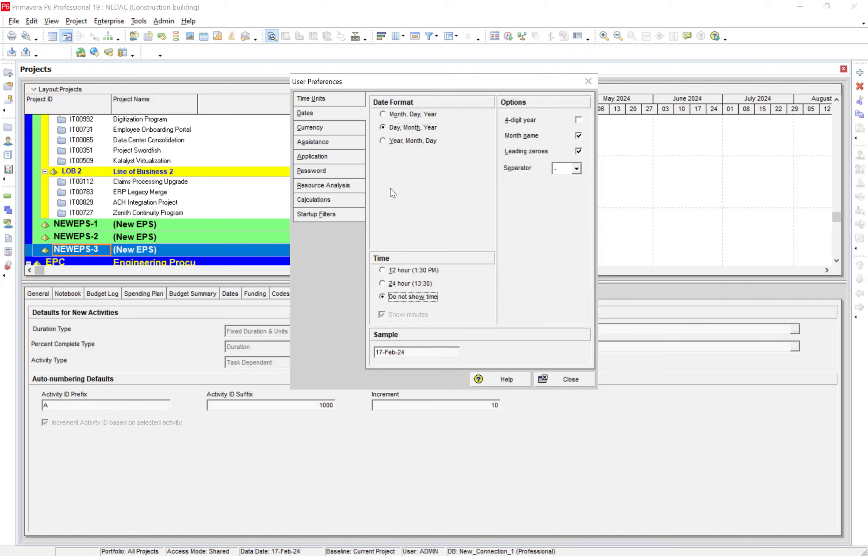
# Set the currency for viewing monetary values to Canadian Dollar.
pyautogui.click(329, 130)
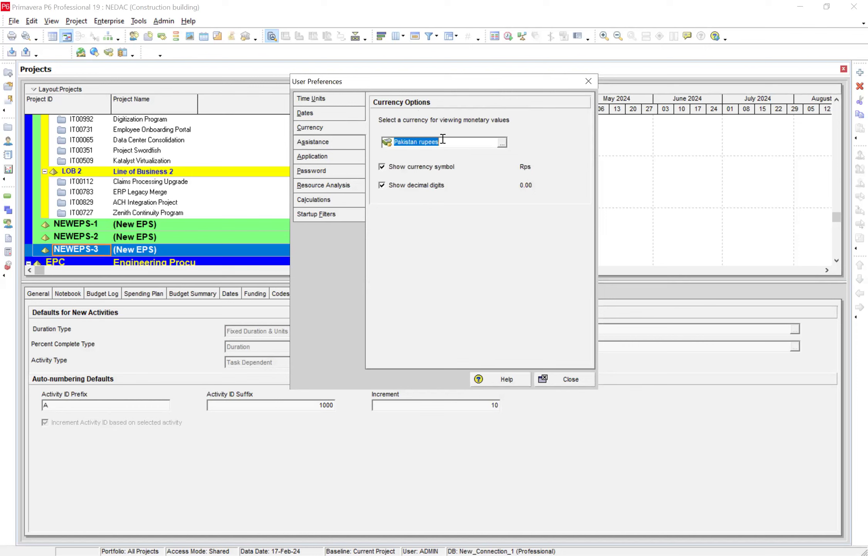
pyautogui.click(502, 144)
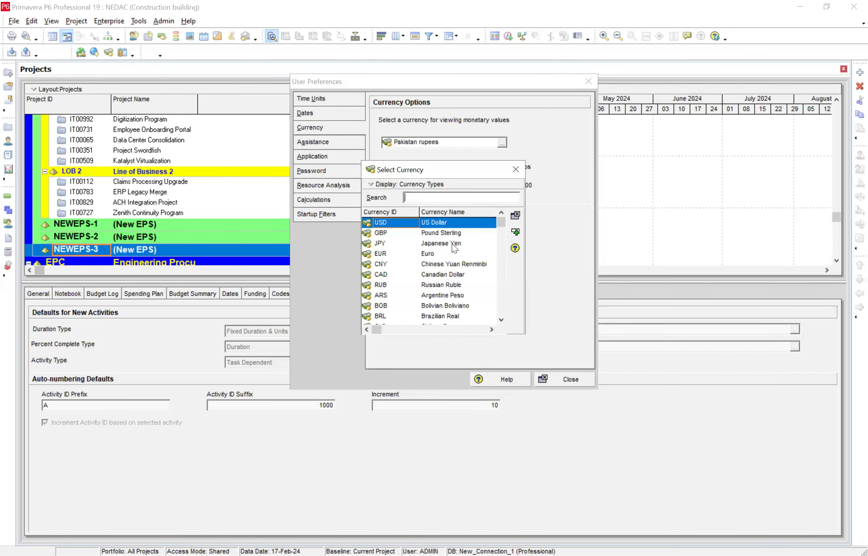
pyautogui.click(441, 275)
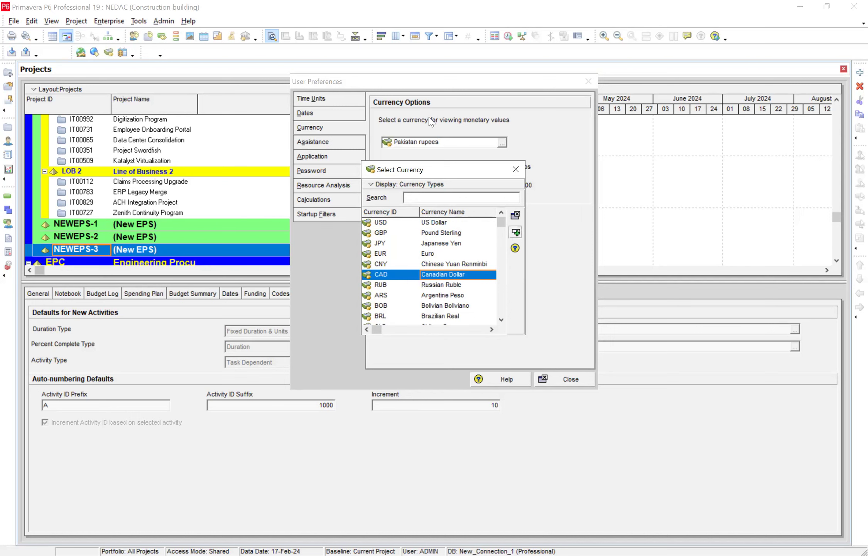
pyautogui.press('Return')
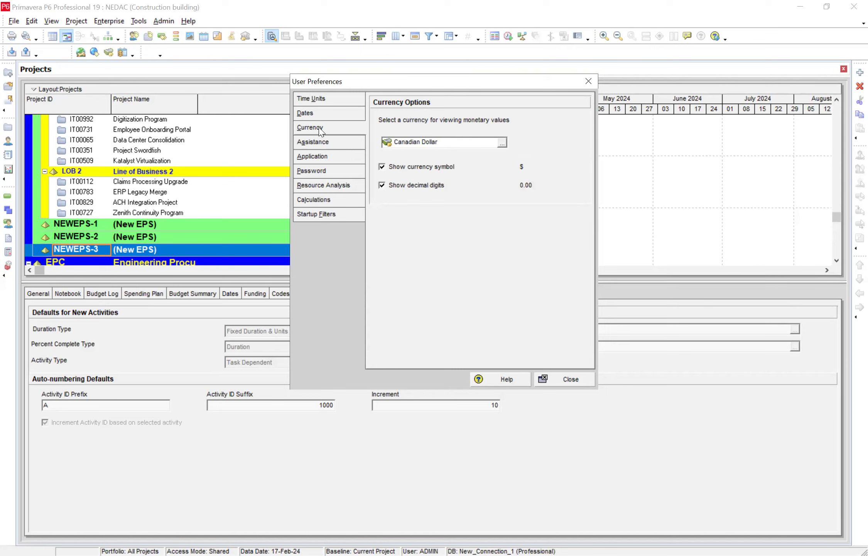
# Review the Assistance, Password, Application and Resource Analysis settings in the User Preferences.
pyautogui.click(318, 143)
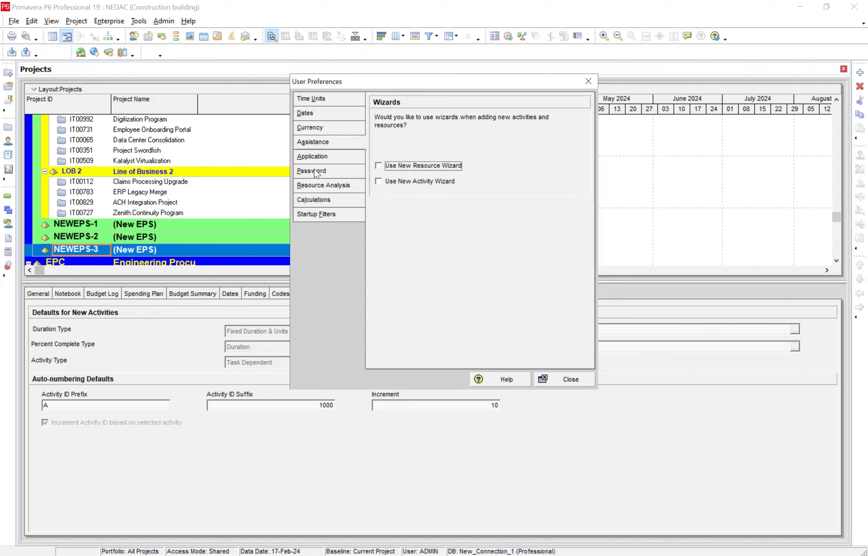
pyautogui.click(316, 172)
pyautogui.click(318, 158)
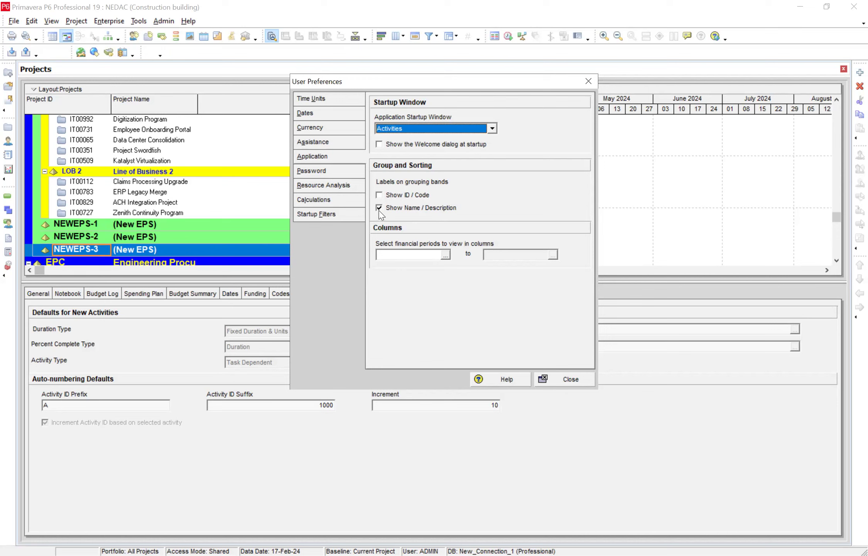
pyautogui.click(316, 187)
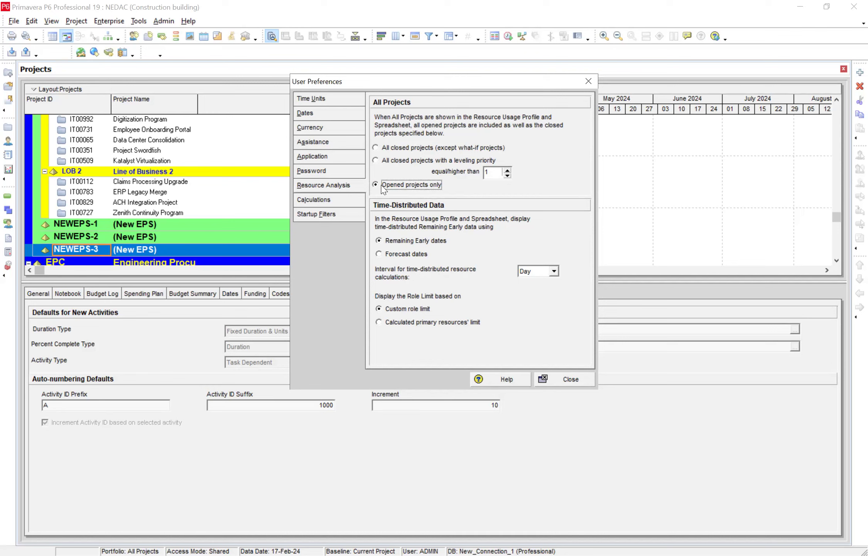
# Review the Calculations settings for resource assignments and close the User Preferences.
pyautogui.click(330, 202)
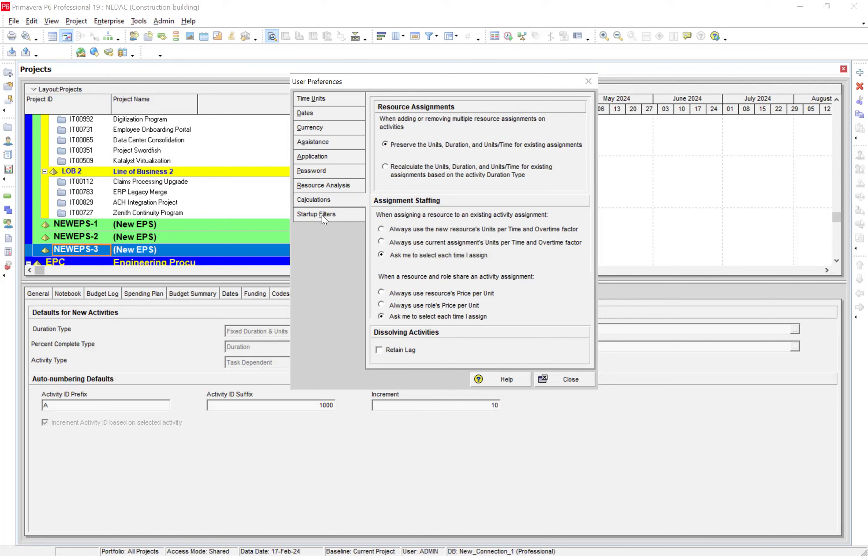
pyautogui.click(556, 381)
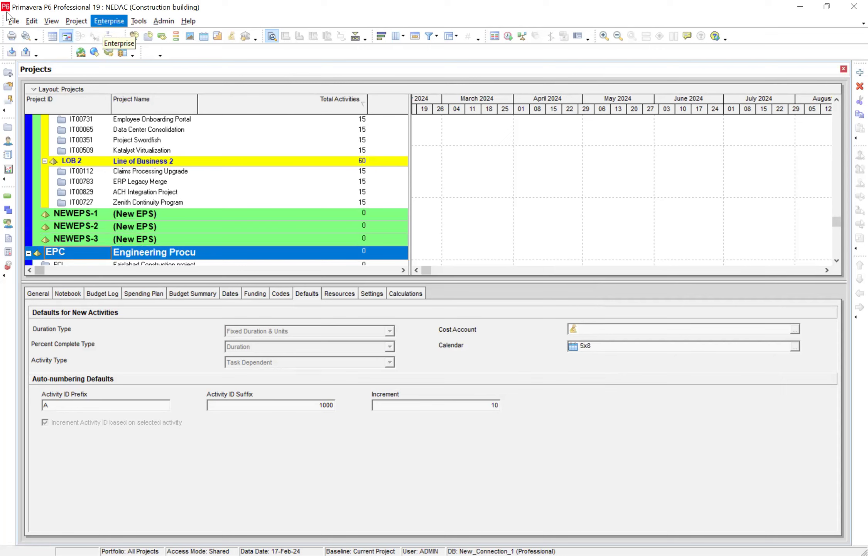
# Open the global calendars and inspect the work days of the FCL calendar.
pyautogui.click(108, 21)
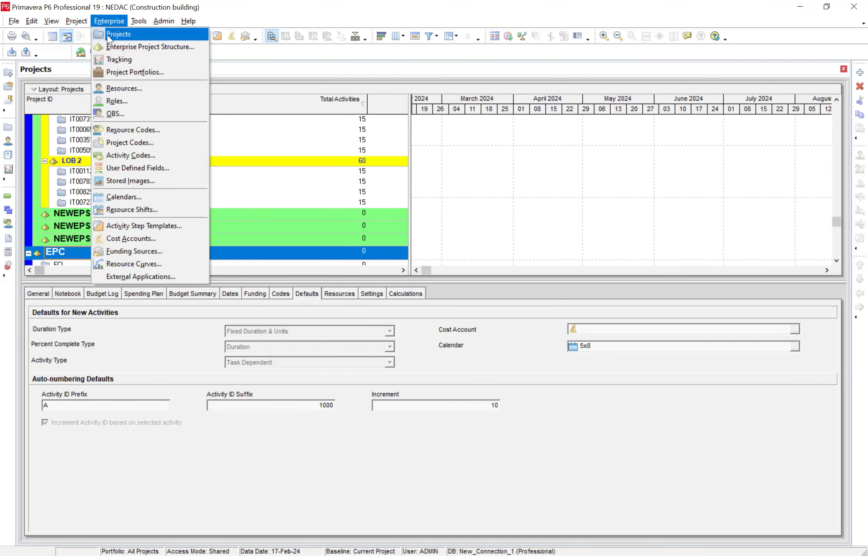
pyautogui.click(135, 197)
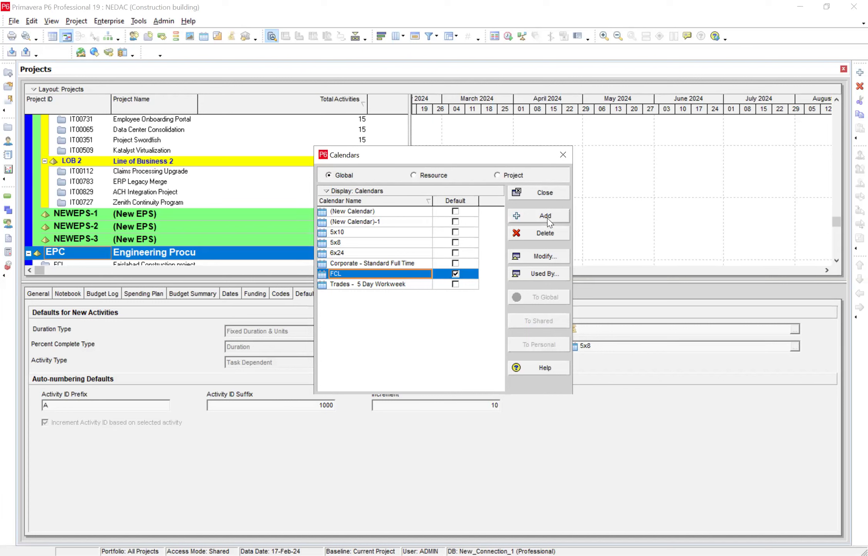
pyautogui.click(537, 260)
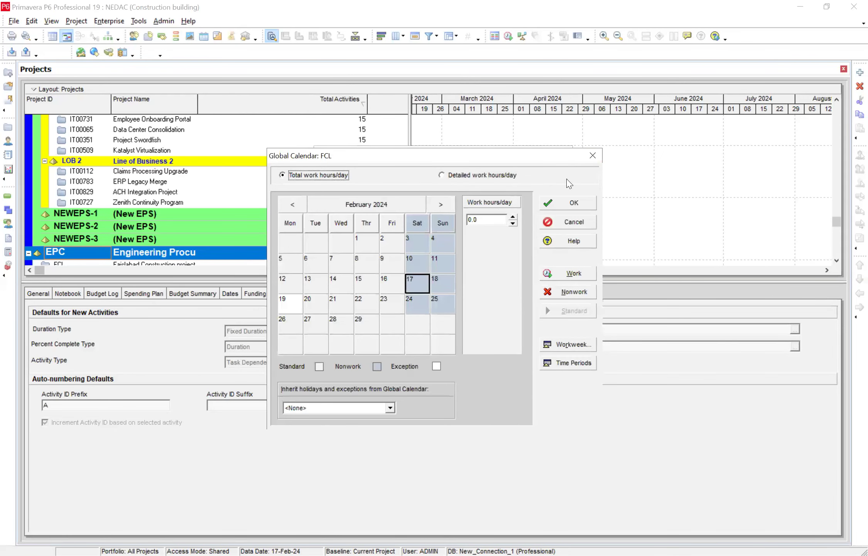
pyautogui.click(589, 156)
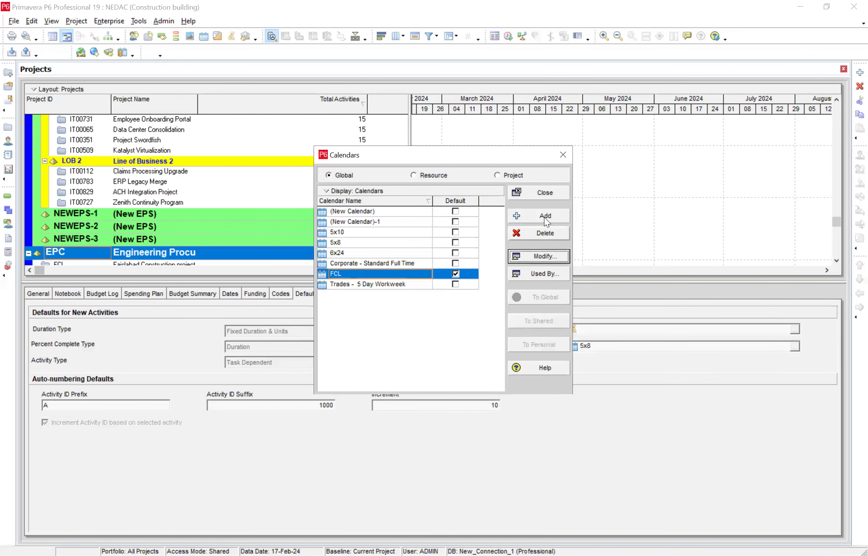
# Add a new global calendar copied from the 5x8 calendar.
pyautogui.click(545, 218)
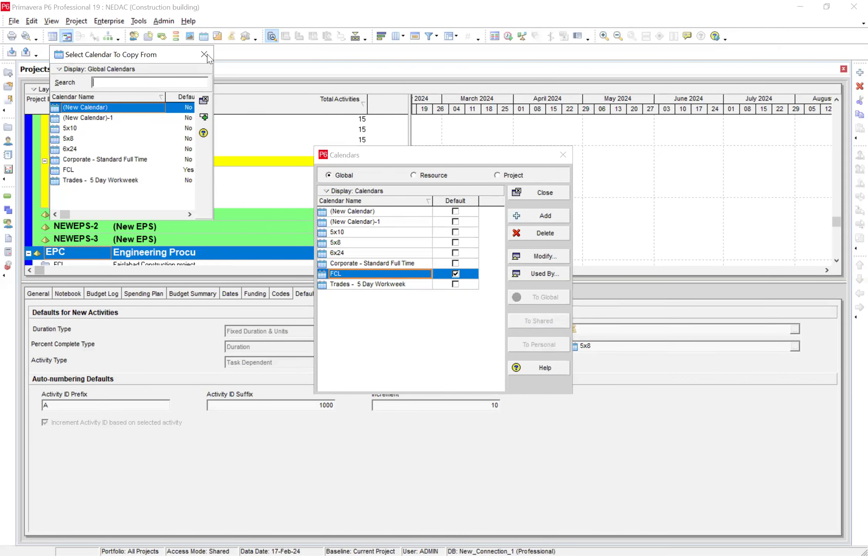
pyautogui.click(205, 54)
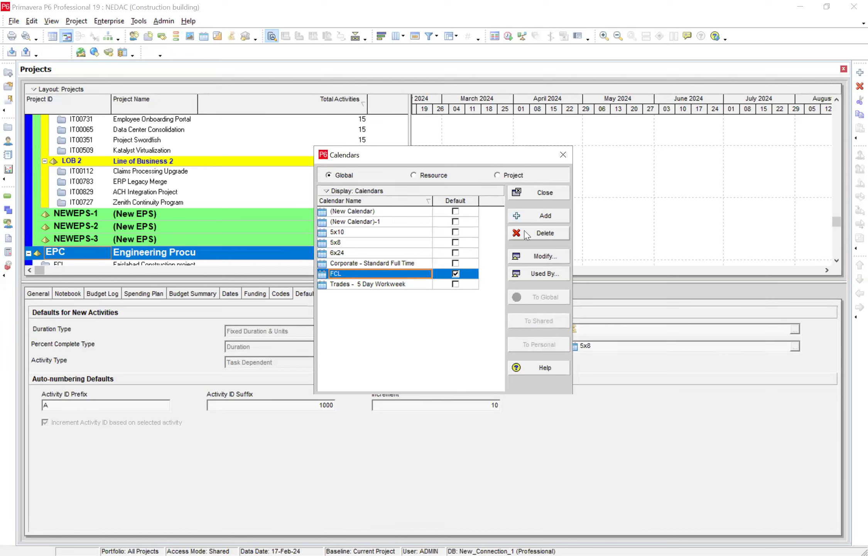
pyautogui.click(544, 216)
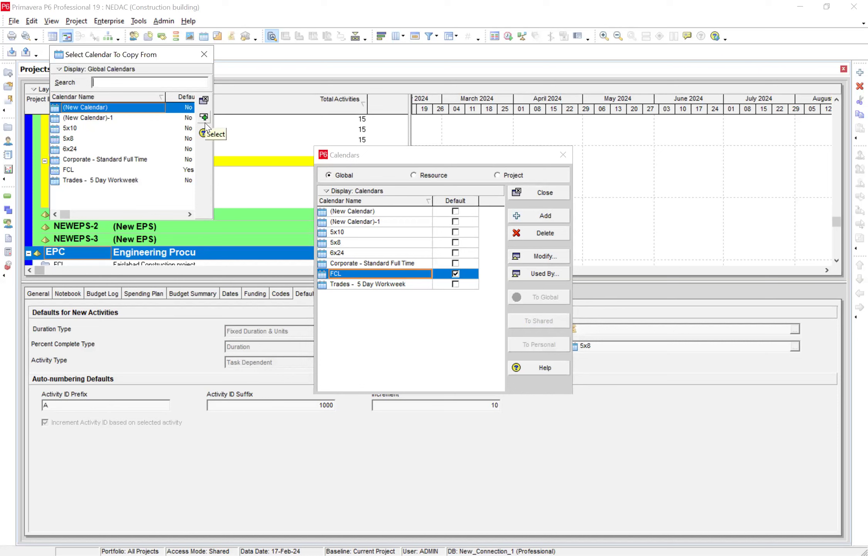
pyautogui.click(72, 141)
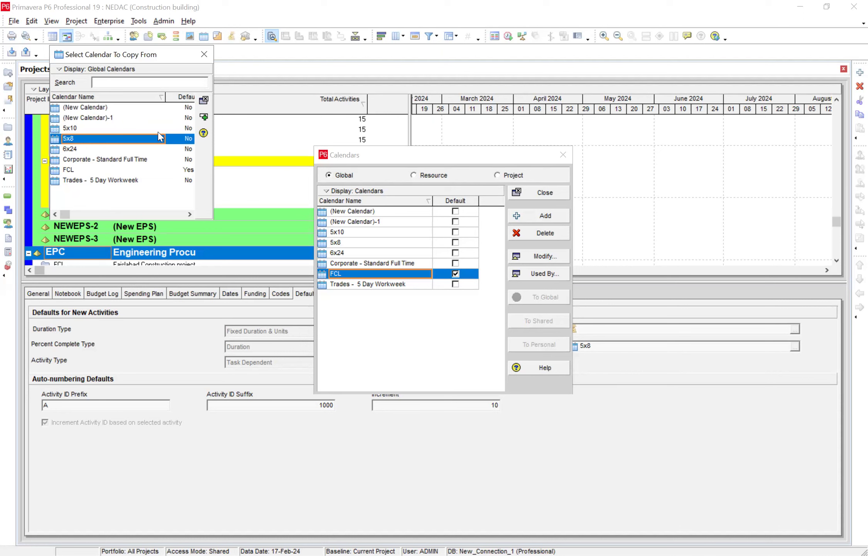
pyautogui.click(203, 118)
# Rename the newly added global calendar as Construction building.
pyautogui.click(386, 230)
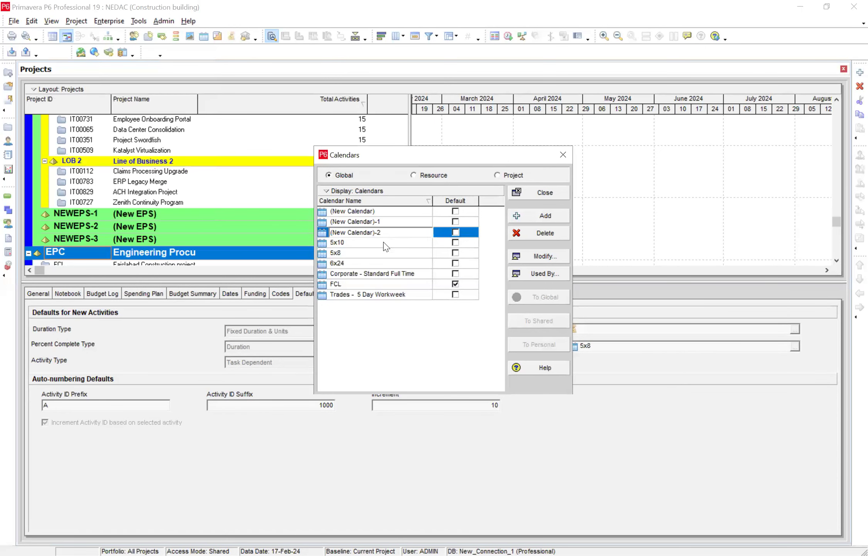
pyautogui.press('BackSpace')
pyautogui.press('BackSpace')
pyautogui.press('BackSpace')
pyautogui.press('BackSpace')
pyautogui.press('BackSpace')
pyautogui.press('BackSpace')
pyautogui.press('BackSpace')
pyautogui.press('BackSpace')
pyautogui.press('BackSpace')
pyautogui.press('BackSpace')
pyautogui.press('BackSpace')
pyautogui.press('BackSpace')
pyautogui.press('BackSpace')
pyautogui.press('BackSpace')
pyautogui.press('BackSpace')
pyautogui.press('BackSpace')
# Make Construction building the default global calendar.
pyautogui.click(456, 233)
pyautogui.click(456, 232)
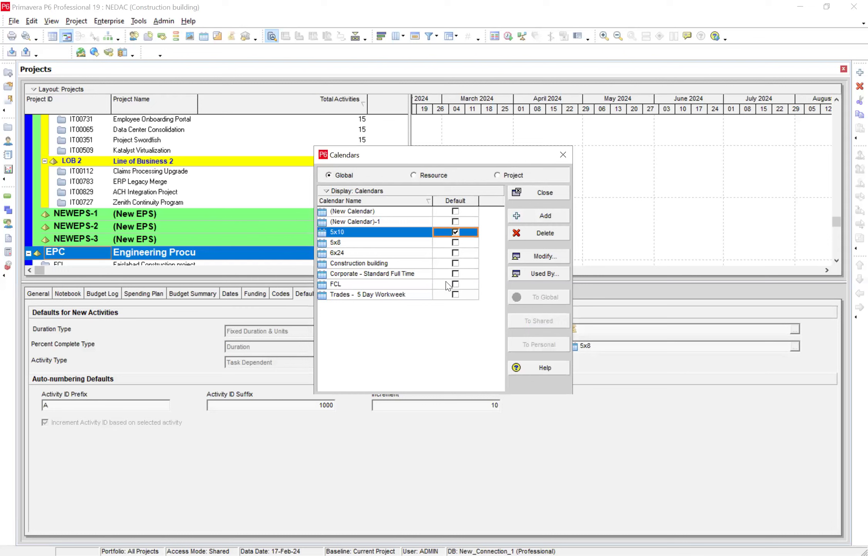
pyautogui.click(456, 264)
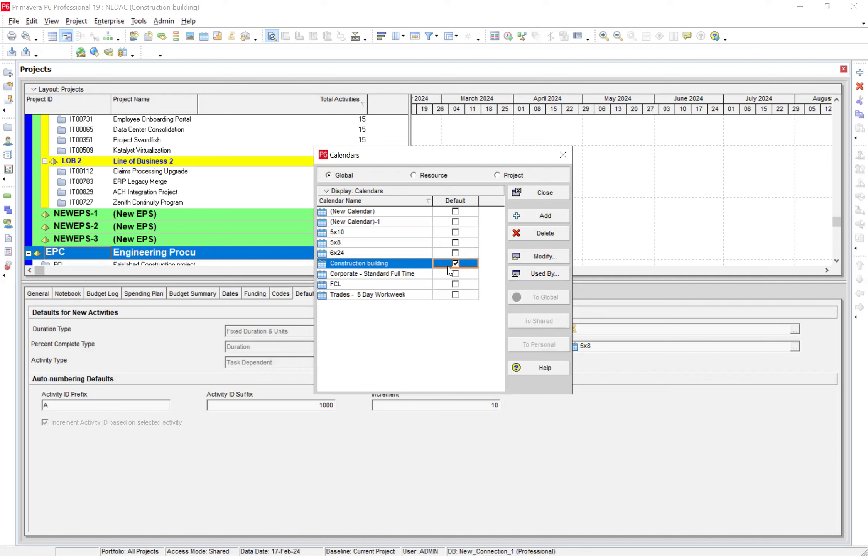
# Mark Monday 19 February 2024 as a nonwork day in the Construction building calendar.
pyautogui.click(551, 260)
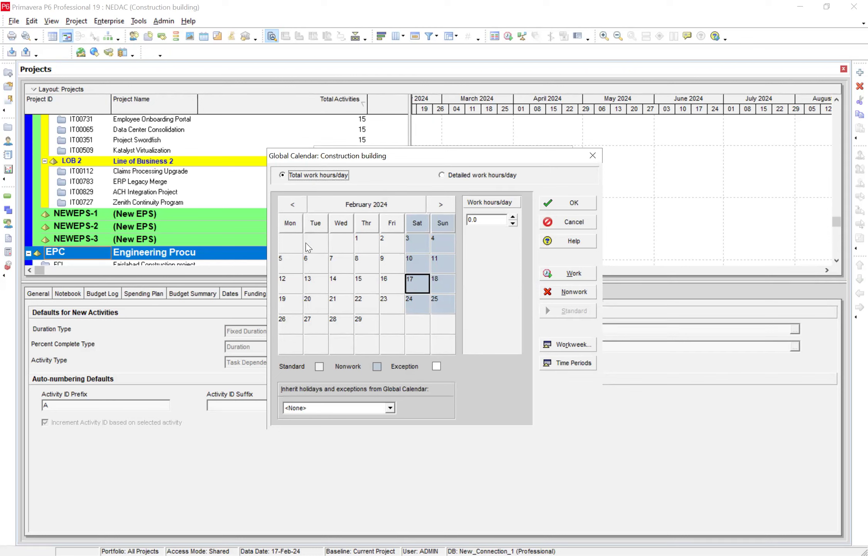
pyautogui.click(293, 303)
pyautogui.click(574, 292)
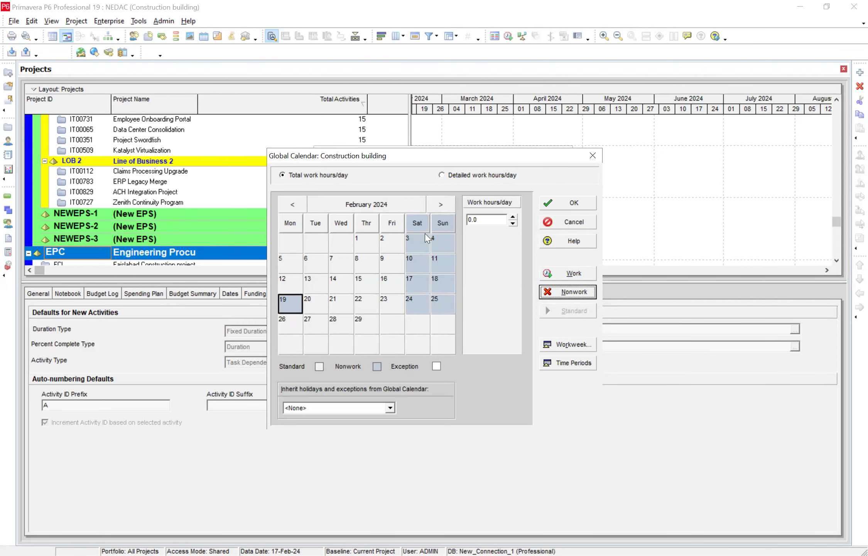
pyautogui.click(571, 294)
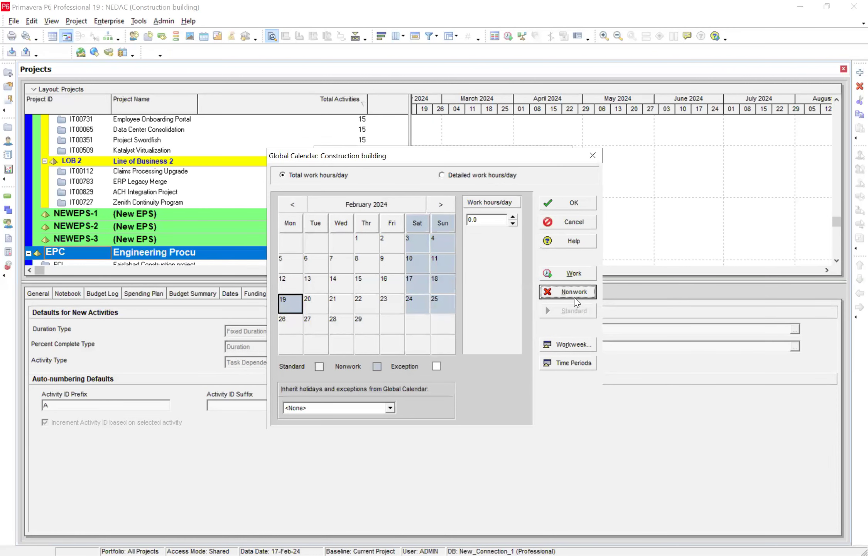
pyautogui.click(298, 308)
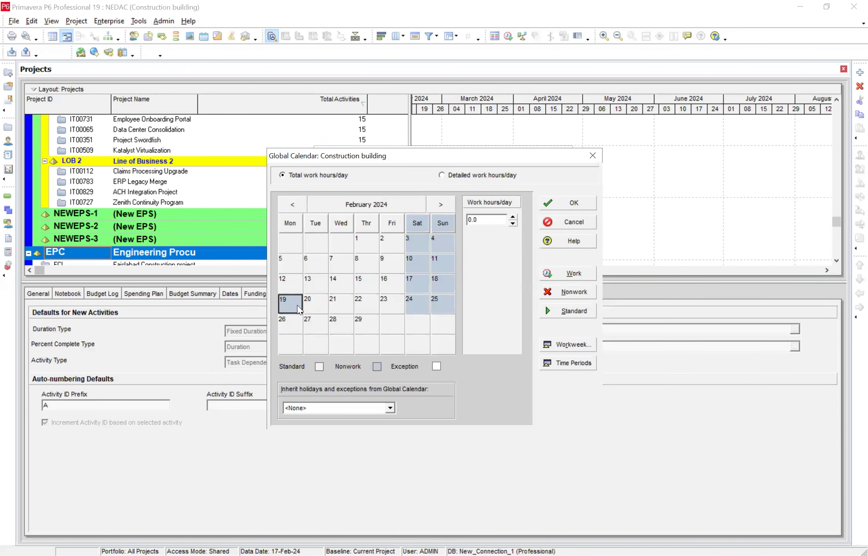
pyautogui.hotkey('alt', 'n')
pyautogui.click(563, 293)
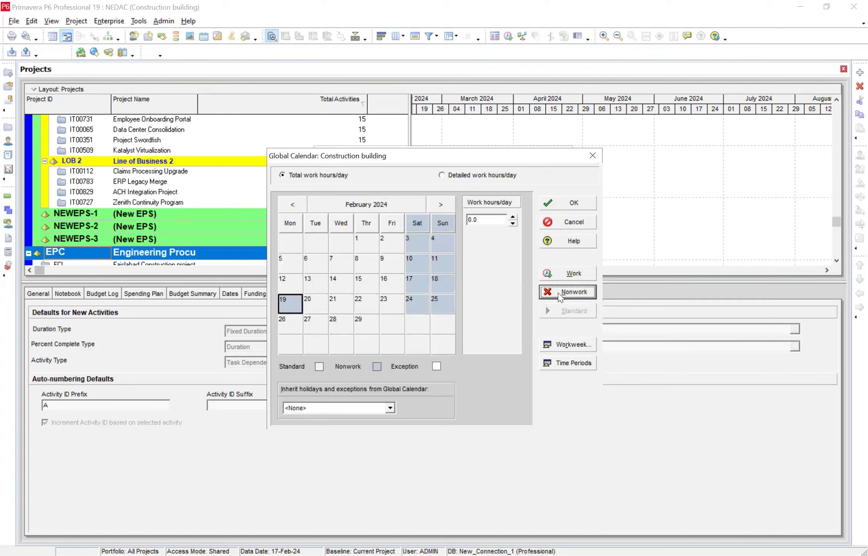
pyautogui.click(296, 299)
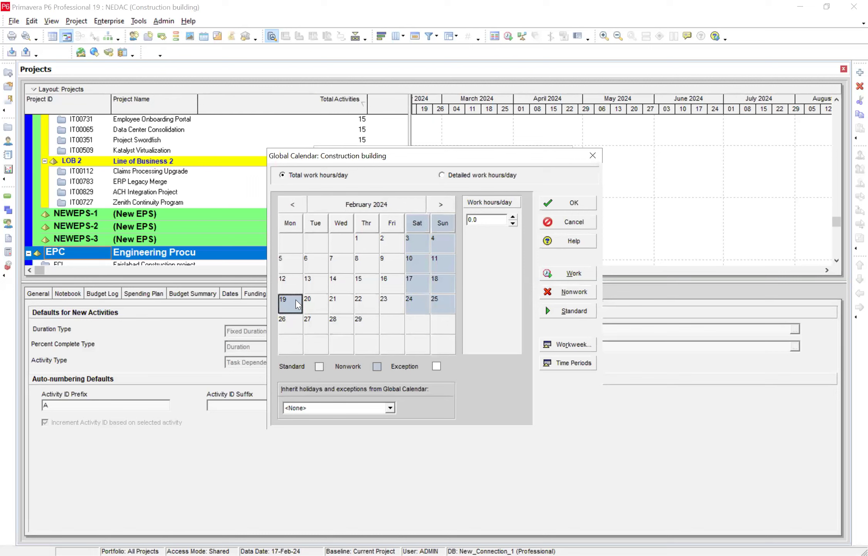
pyautogui.hotkey('alt', 's')
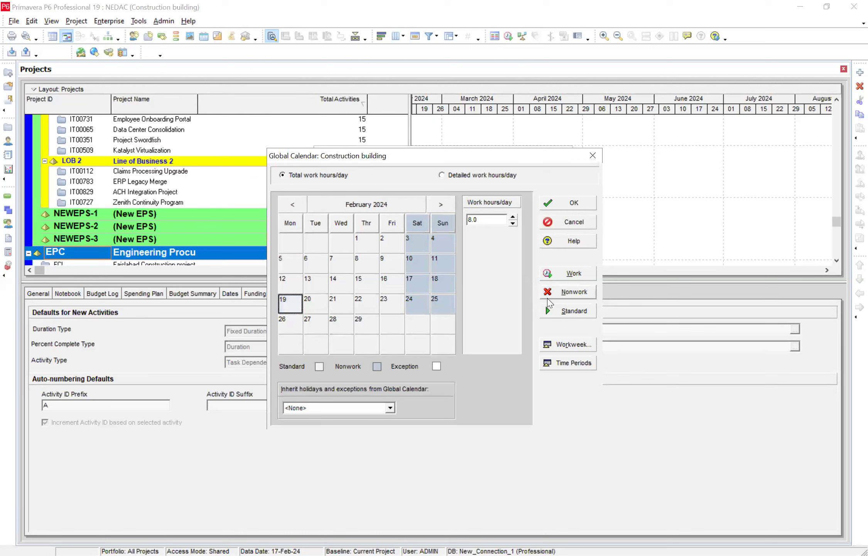
pyautogui.click(564, 296)
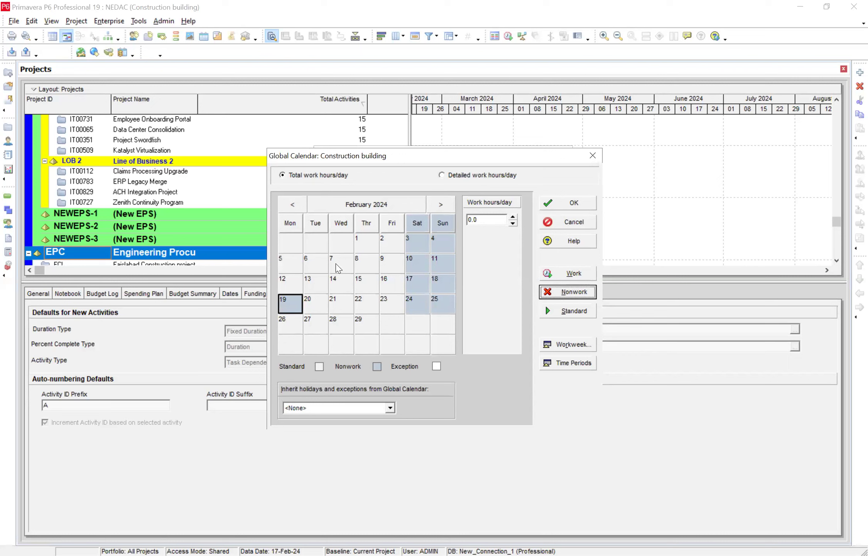
# Set the standard work hours in the Construction building calendar's workweek to 8 for Tuesday through Friday.
pyautogui.click(571, 344)
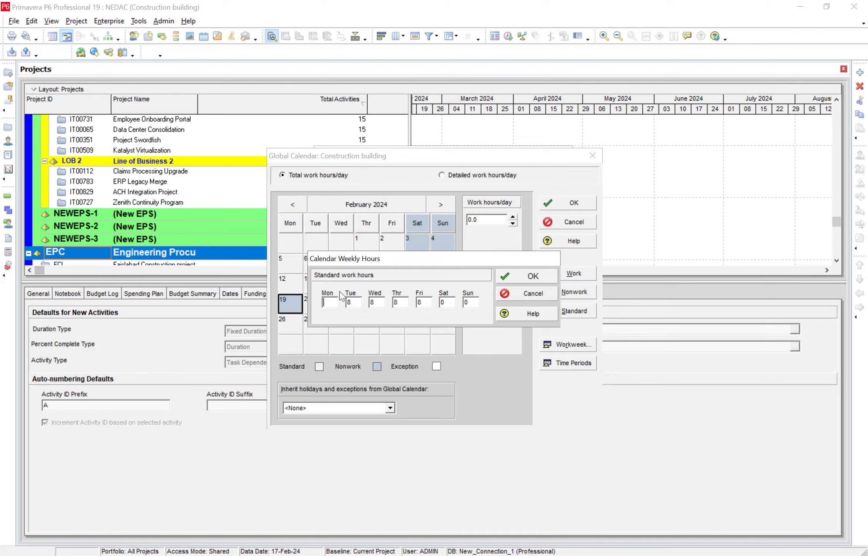
pyautogui.write('1')
pyautogui.click(378, 300)
pyautogui.write('8')
pyautogui.click(357, 304)
pyautogui.write('8')
pyautogui.click(380, 300)
pyautogui.write('8')
pyautogui.click(404, 304)
pyautogui.write('8')
pyautogui.click(429, 303)
pyautogui.write('8')
pyautogui.click(529, 278)
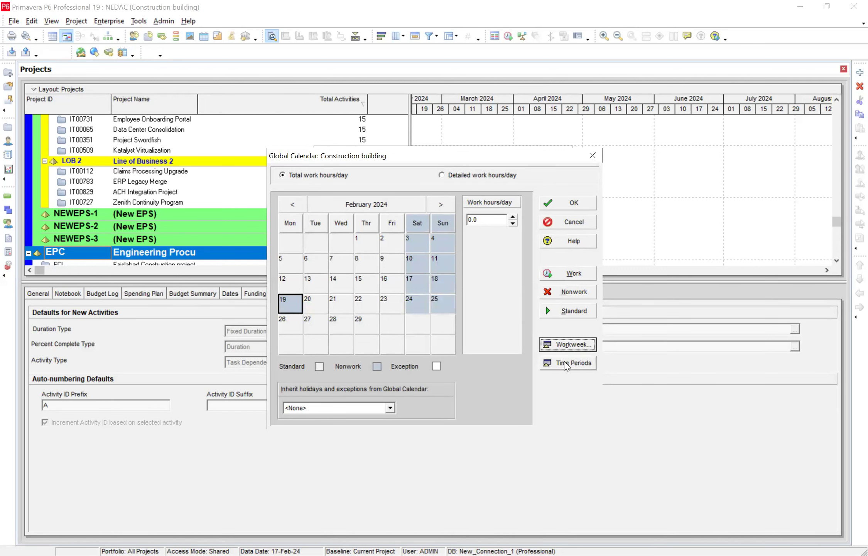
# Check the workweek and the hours per time period, and save the Construction building calendar before closing the calendars list.
pyautogui.click(570, 345)
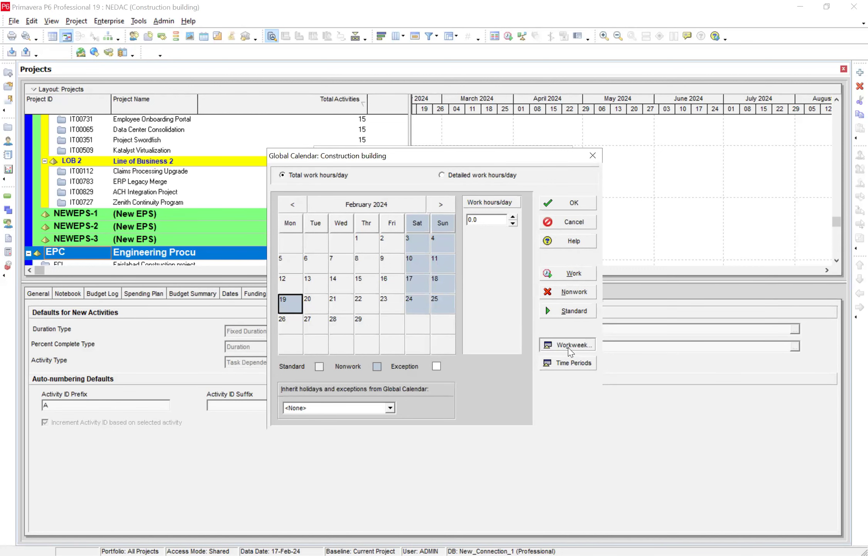
pyautogui.click(539, 281)
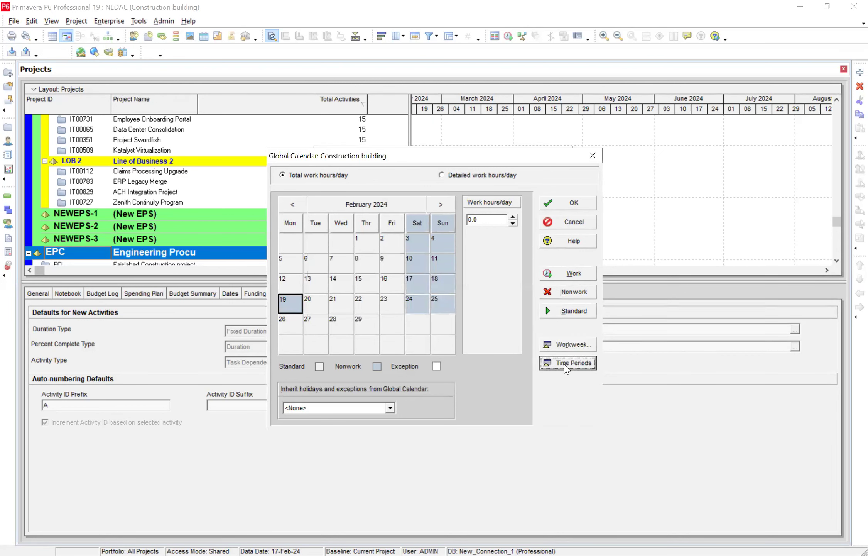
pyautogui.click(567, 365)
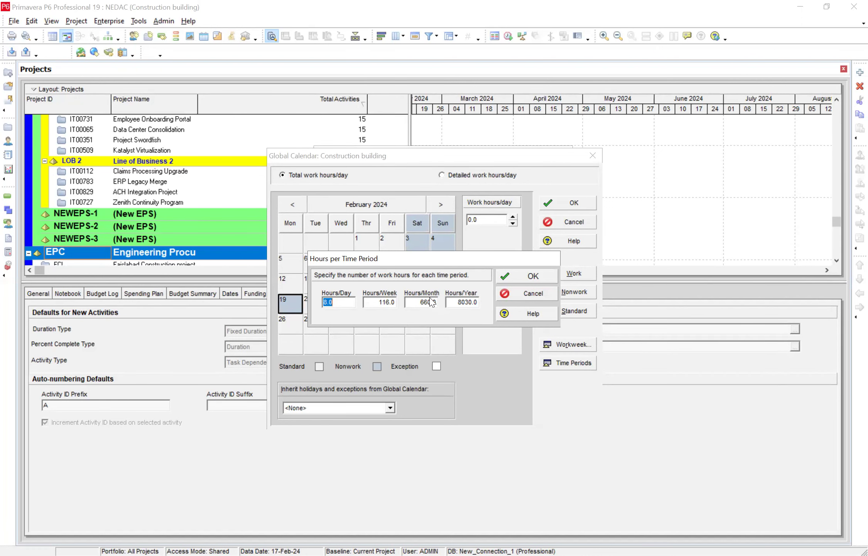
pyautogui.click(534, 284)
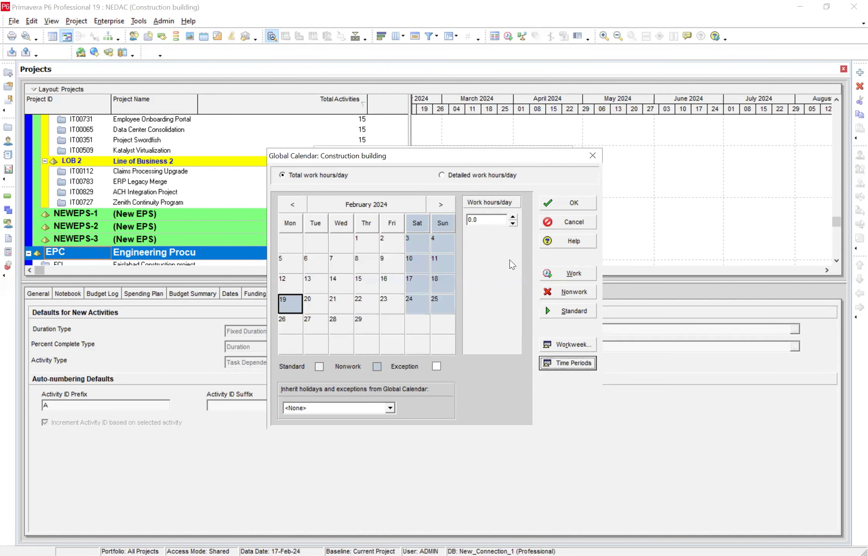
pyautogui.click(565, 209)
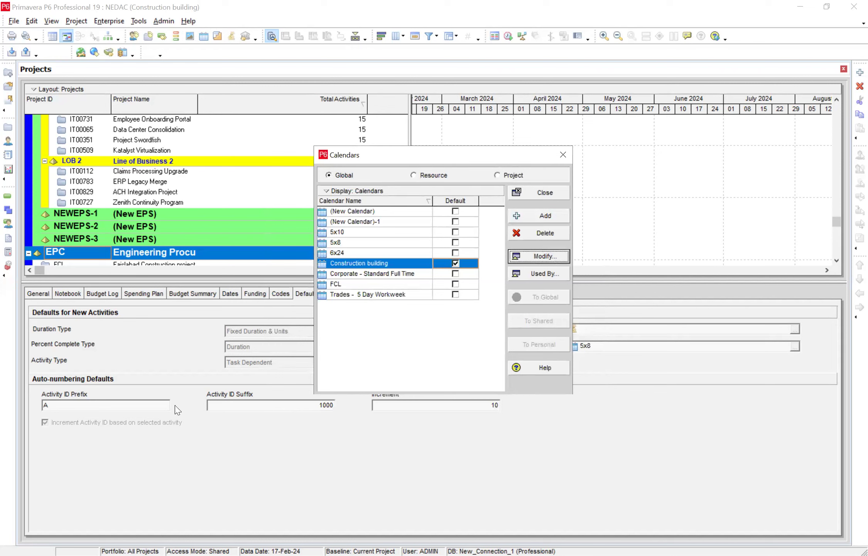
pyautogui.click(563, 155)
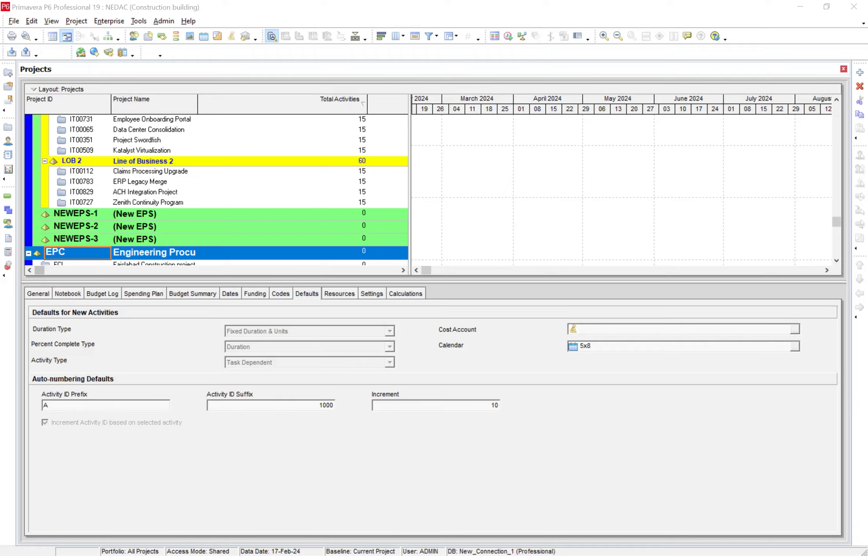
# Switch to the PowerPoint lecture and view the CALENDER slide.
pyautogui.hotkey('alt', 'Tab')
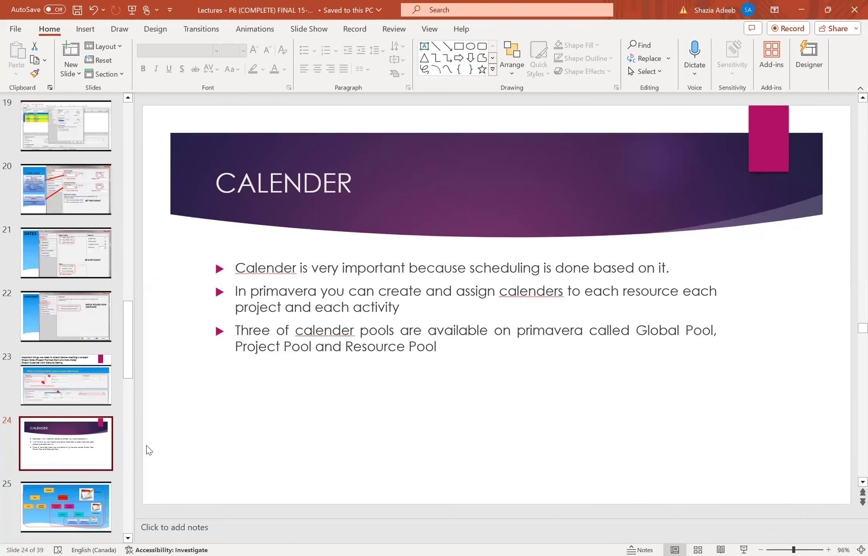
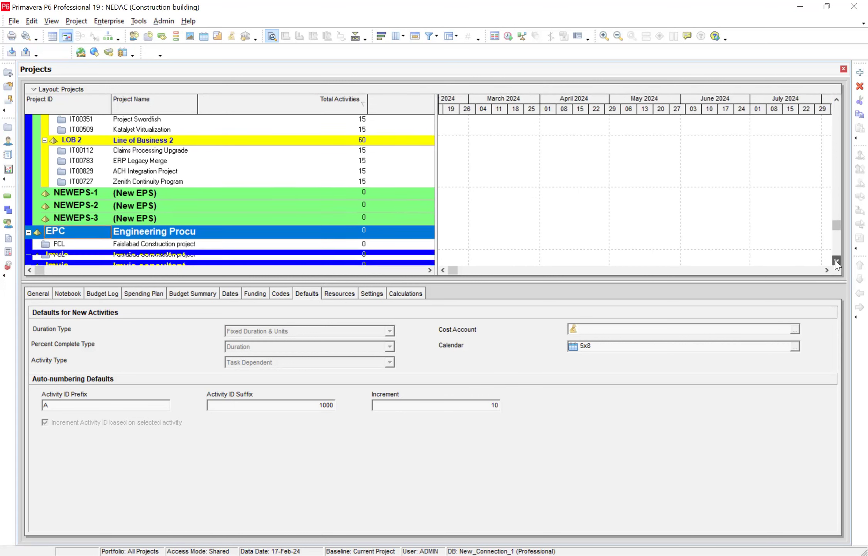
# Open the FCL Faislabad Construction project under the EPC node in the project list.
pyautogui.click(330, 245)
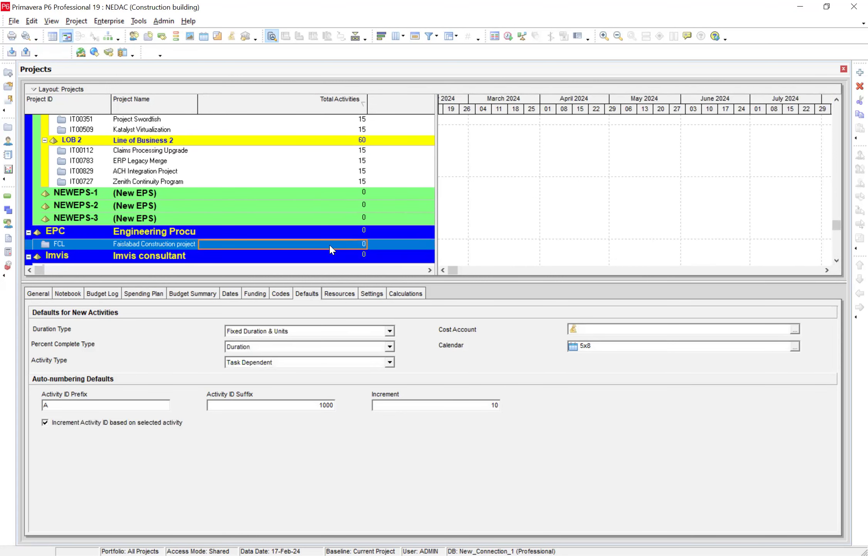
pyautogui.rightClick(329, 245)
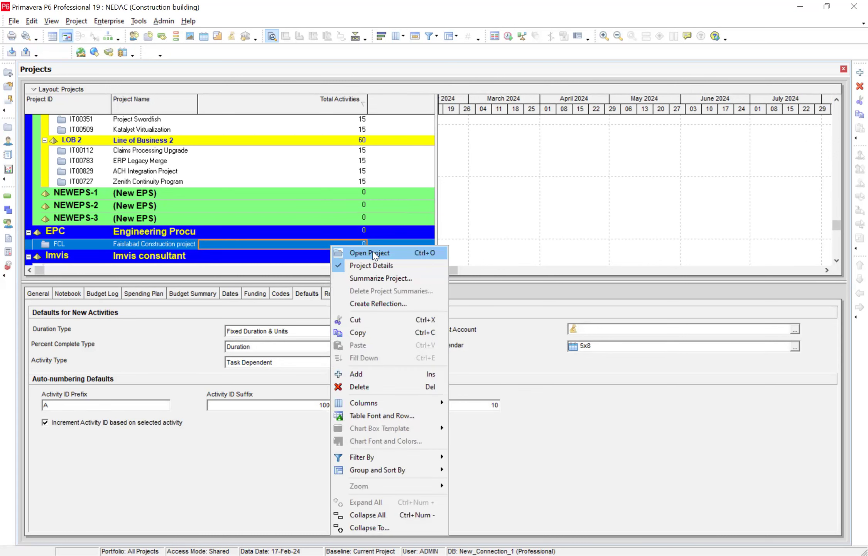
pyautogui.click(370, 252)
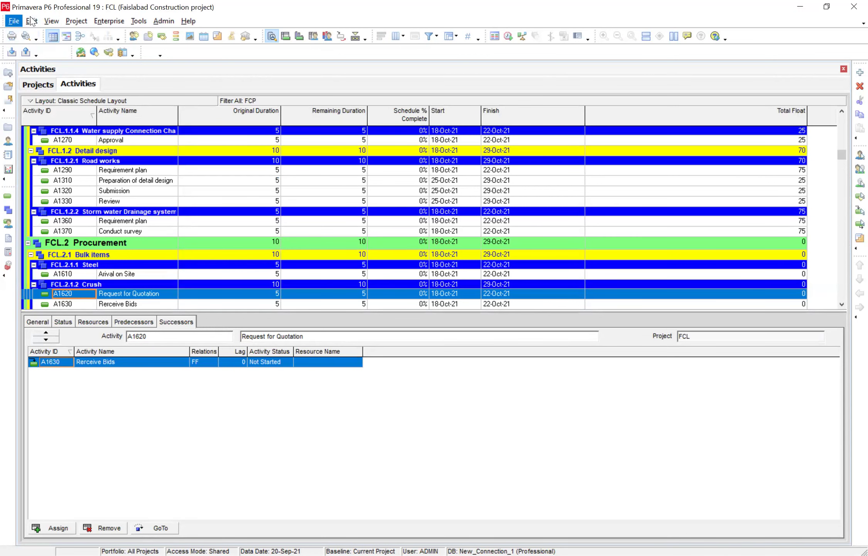
# Open the work breakdown structure (WBS) of the FCL project.
pyautogui.click(110, 21)
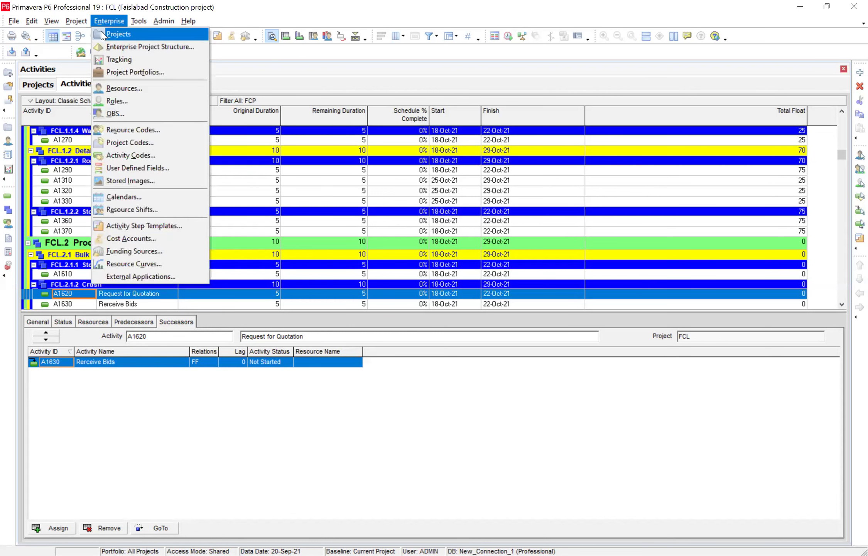
pyautogui.moveTo(78, 24)
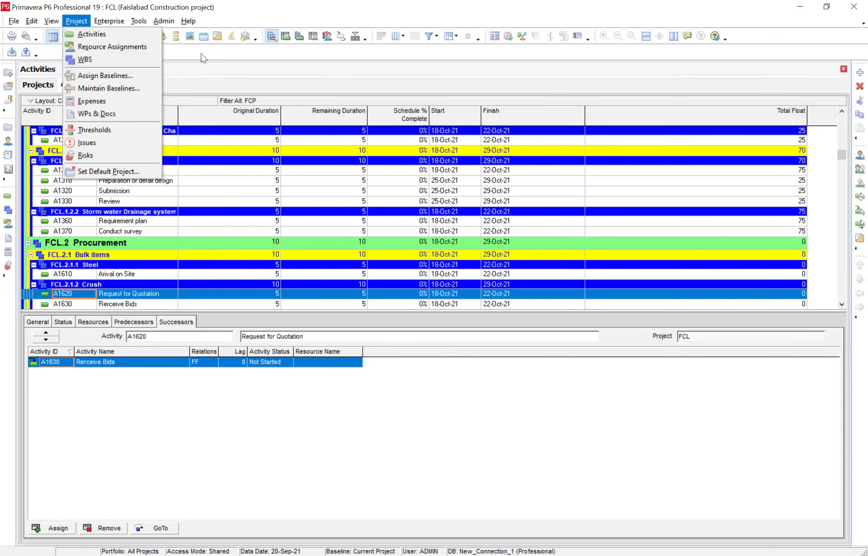
pyautogui.click(91, 34)
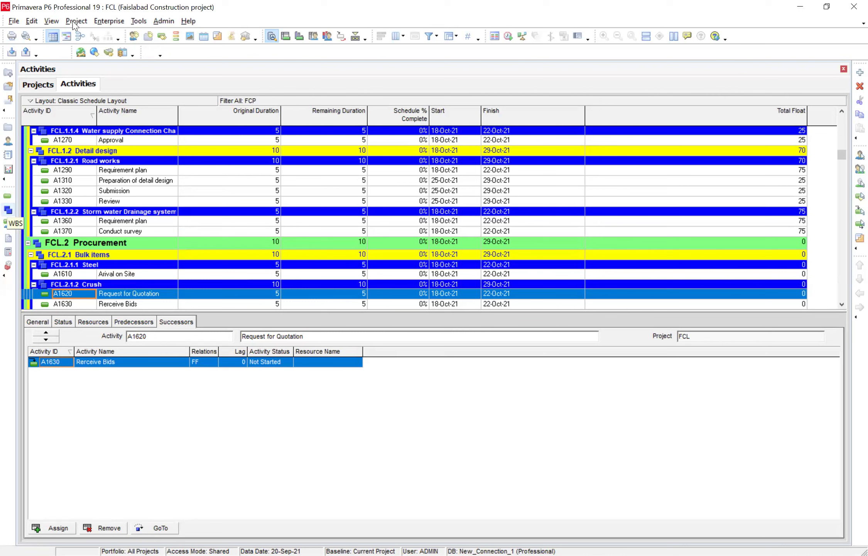
pyautogui.click(9, 213)
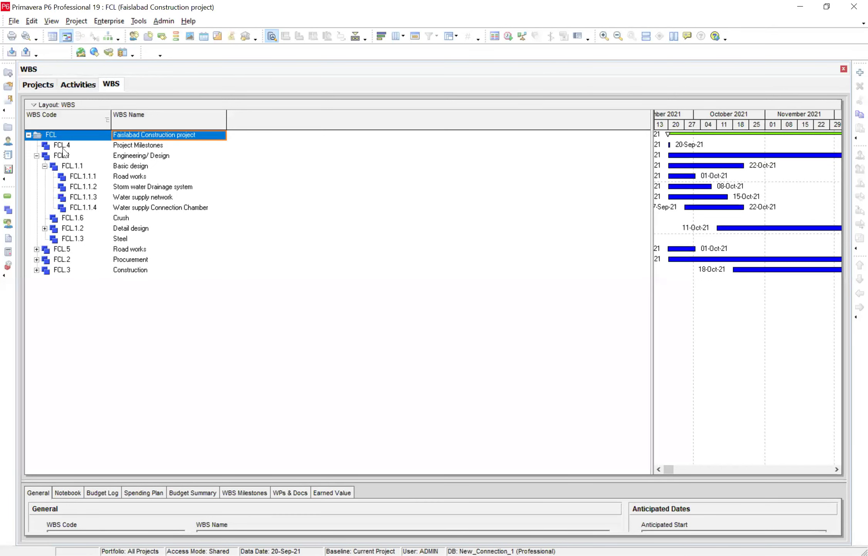
# Collapse the whole WBS and expand only the FCL project node to its first level.
pyautogui.click(51, 20)
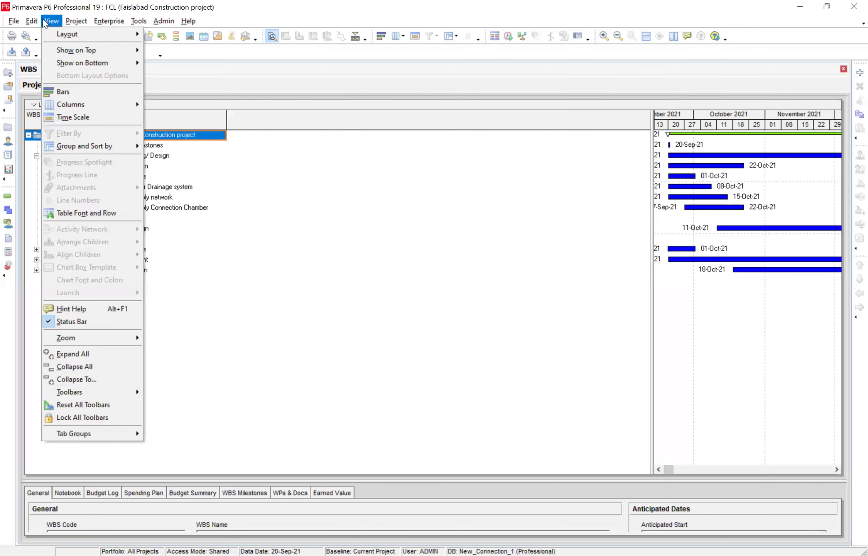
pyautogui.click(248, 267)
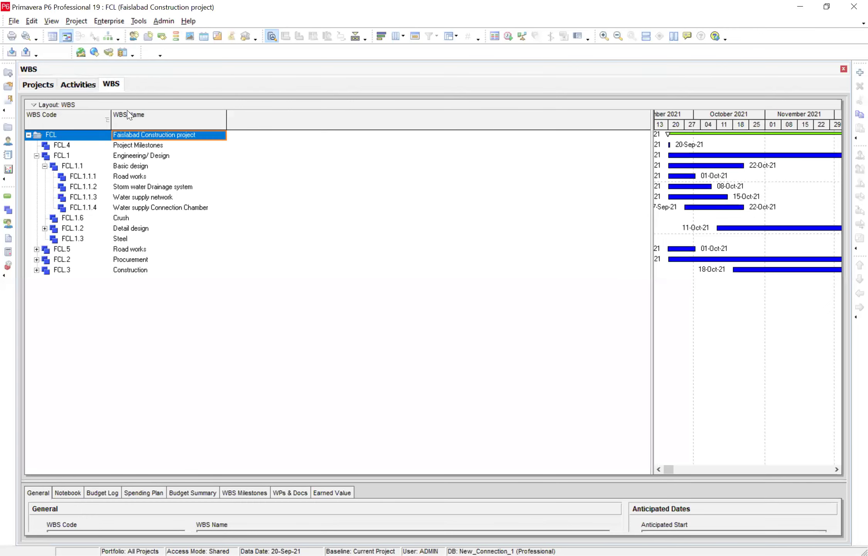
pyautogui.click(52, 23)
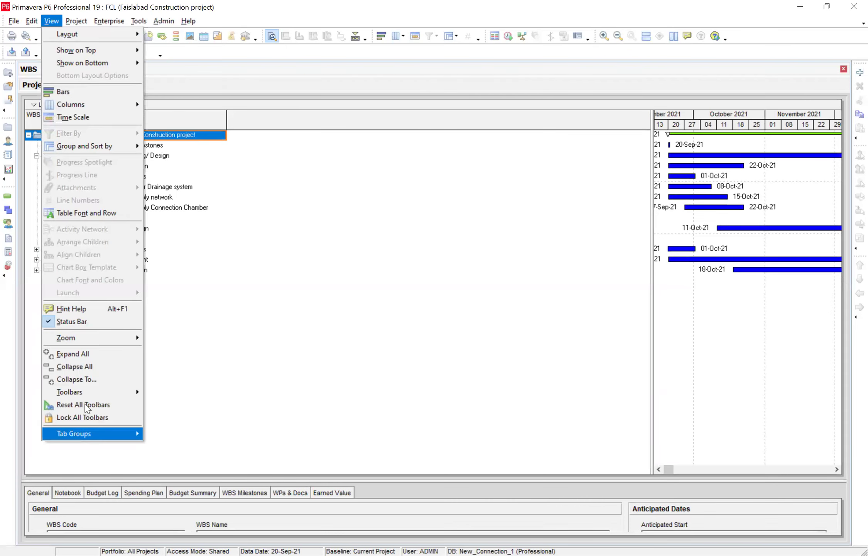
pyautogui.click(86, 370)
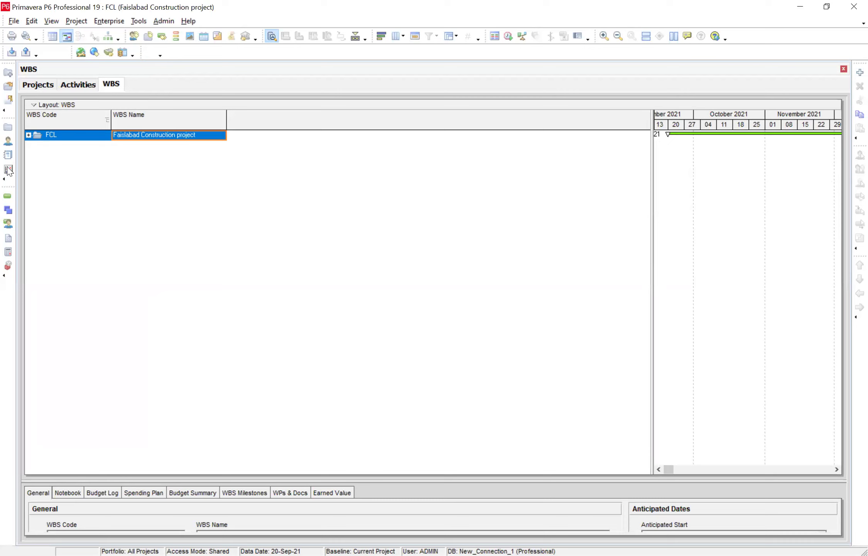
pyautogui.click(29, 136)
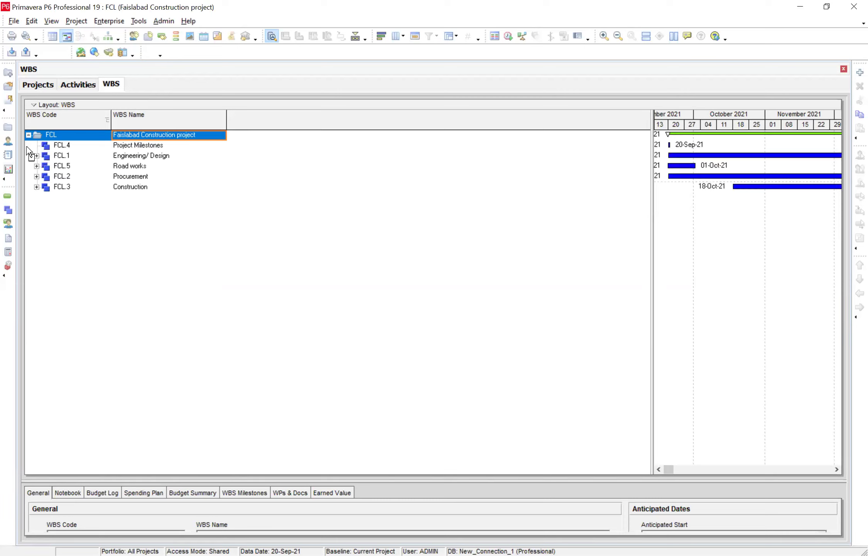
# Go through the first-level WBS elements: Project Milestones, Engineering/ Design, Road works, Procurement and Construction.
pyautogui.click(121, 149)
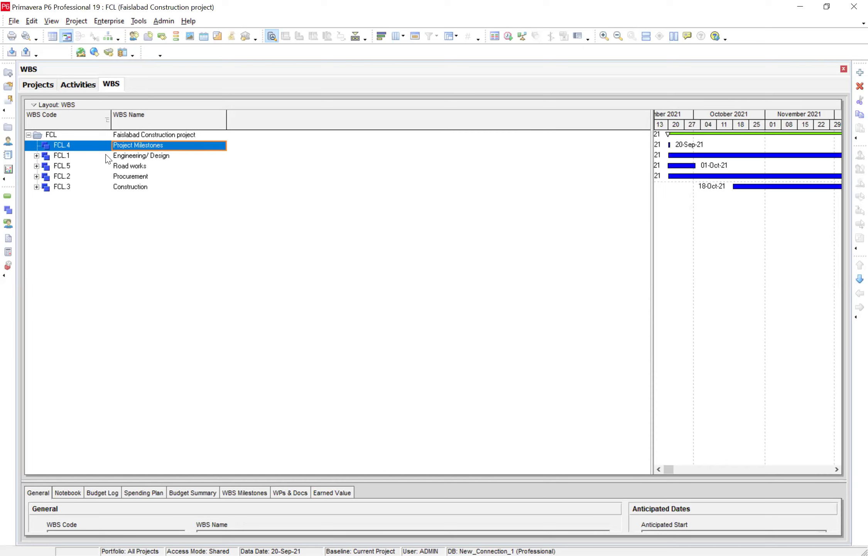
pyautogui.click(136, 159)
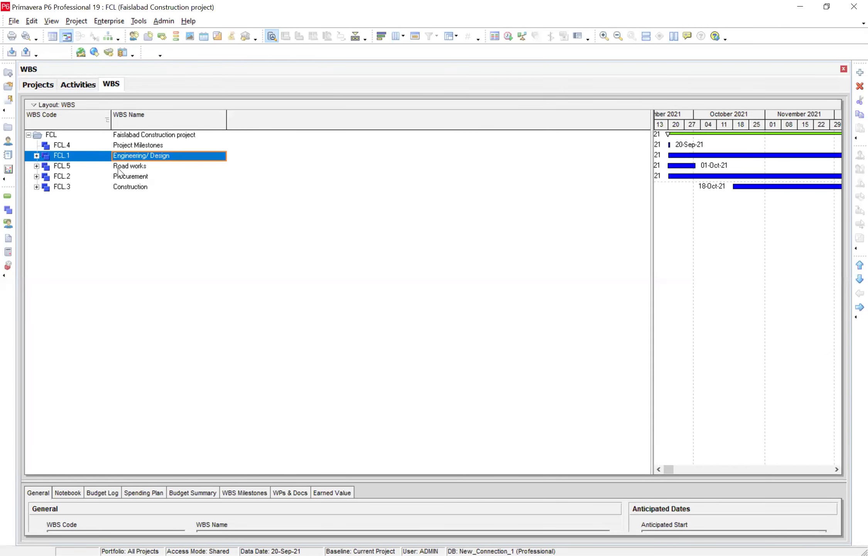
pyautogui.press('Down')
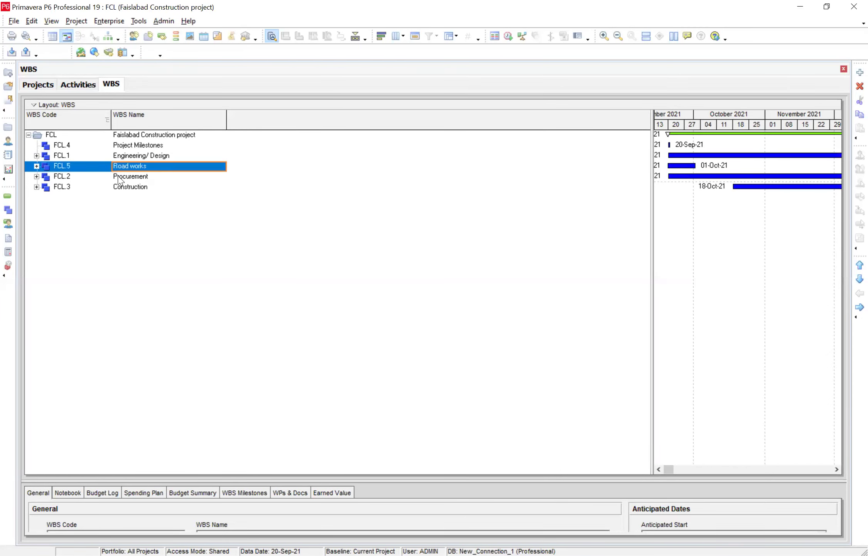
pyautogui.click(118, 176)
pyautogui.click(123, 188)
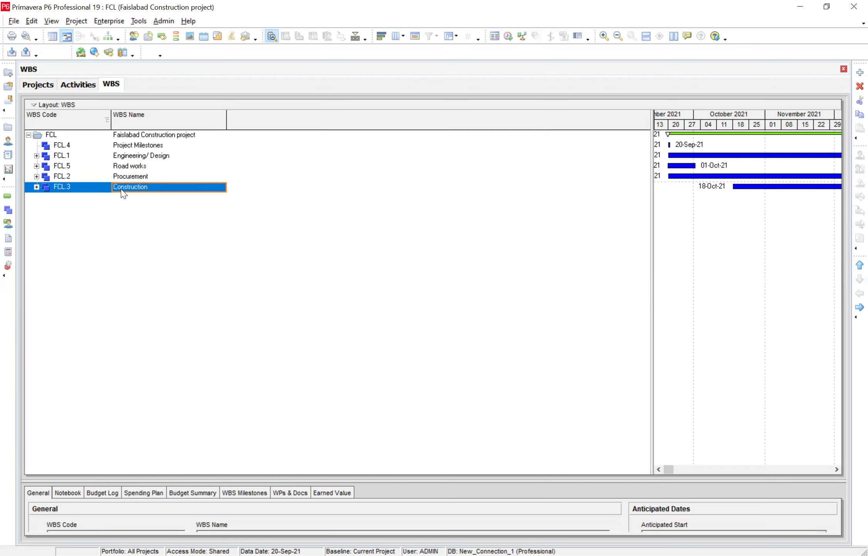
pyautogui.click(129, 158)
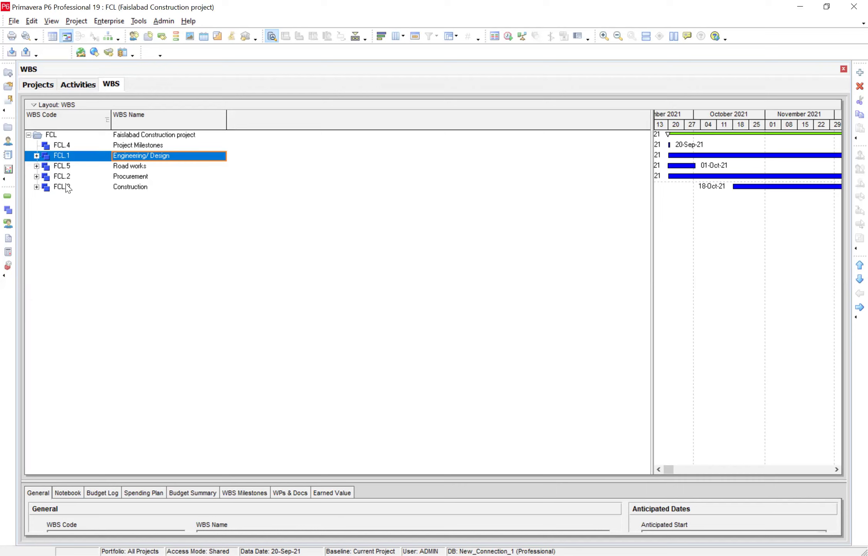
# Expand all WBS levels and go through the FCL project, Project Milestones, Engineering/ Design and Procurement rows.
pyautogui.click(51, 22)
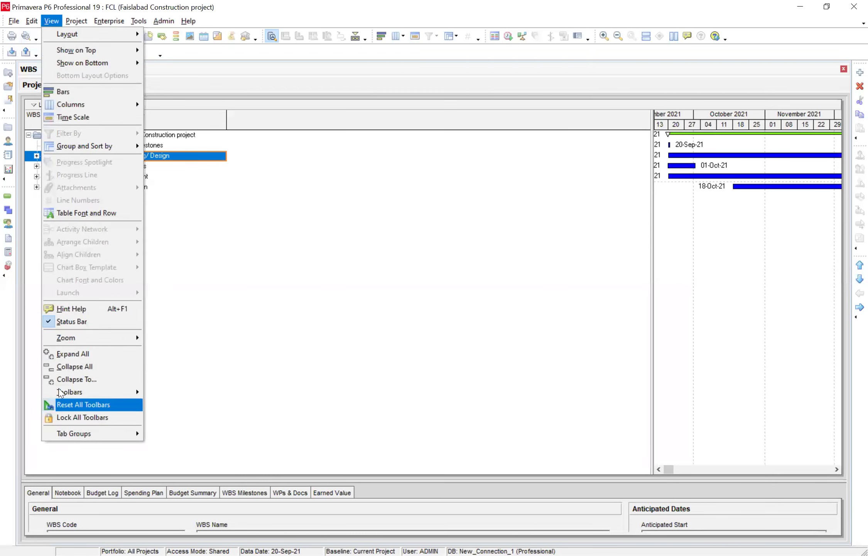
pyautogui.click(72, 356)
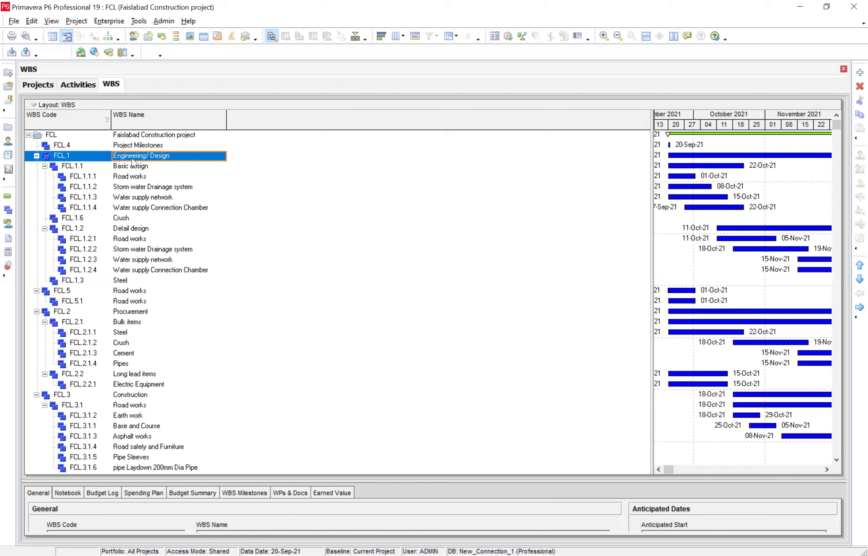
pyautogui.click(120, 138)
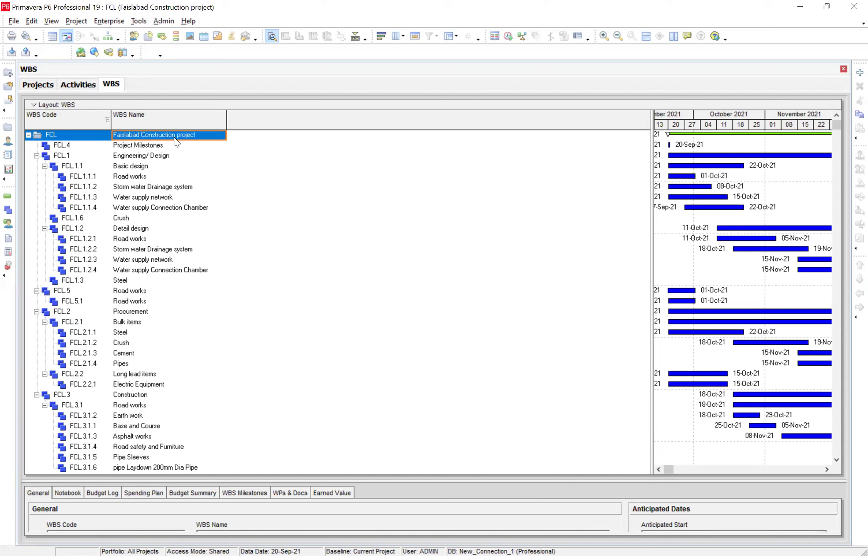
pyautogui.click(127, 146)
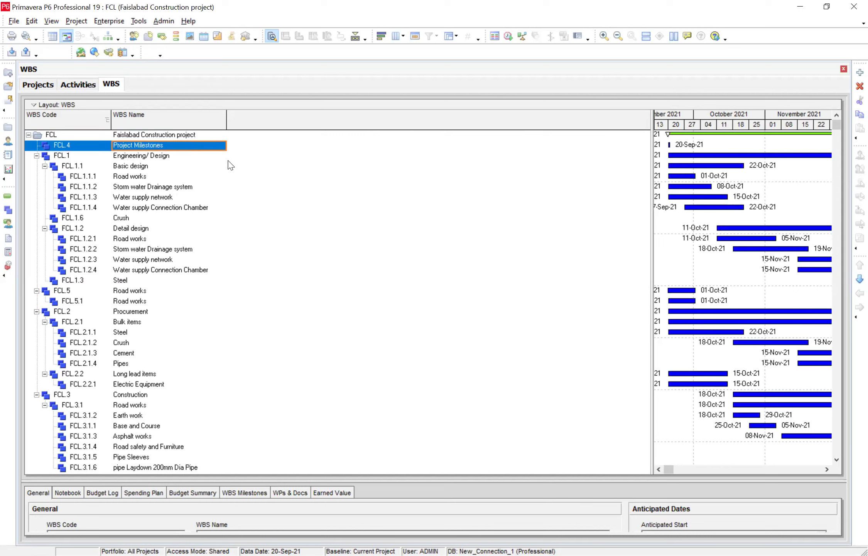
pyautogui.click(121, 159)
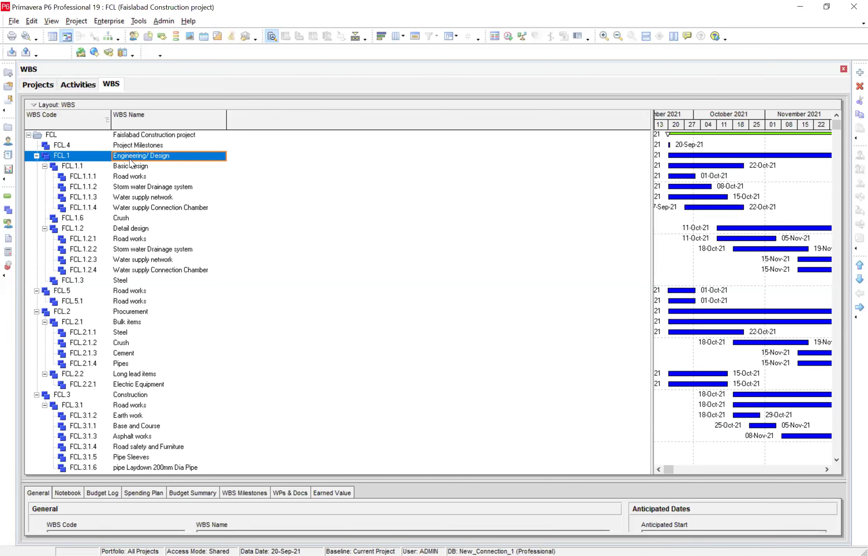
pyautogui.click(131, 314)
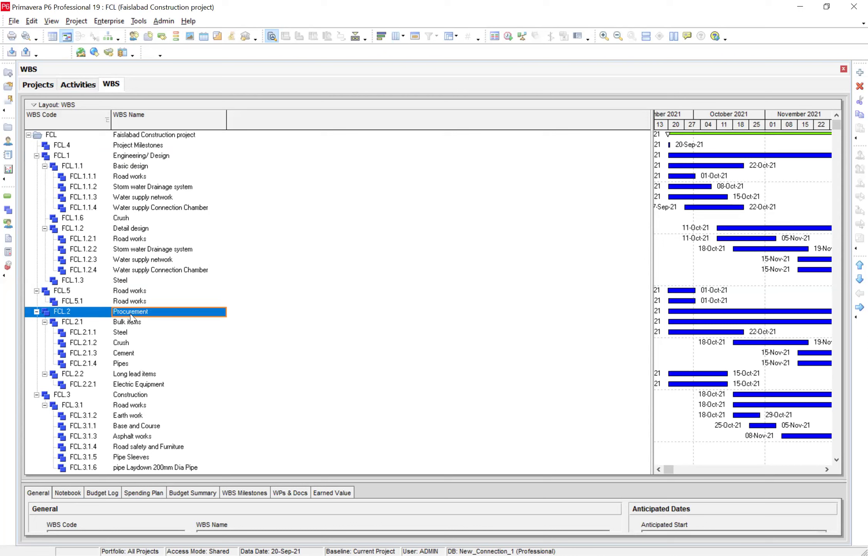
# Move the Engineering/ Design WBS element down below the FCL.5 Road works branch, and back up under Project Milestones in the order.
pyautogui.click(123, 157)
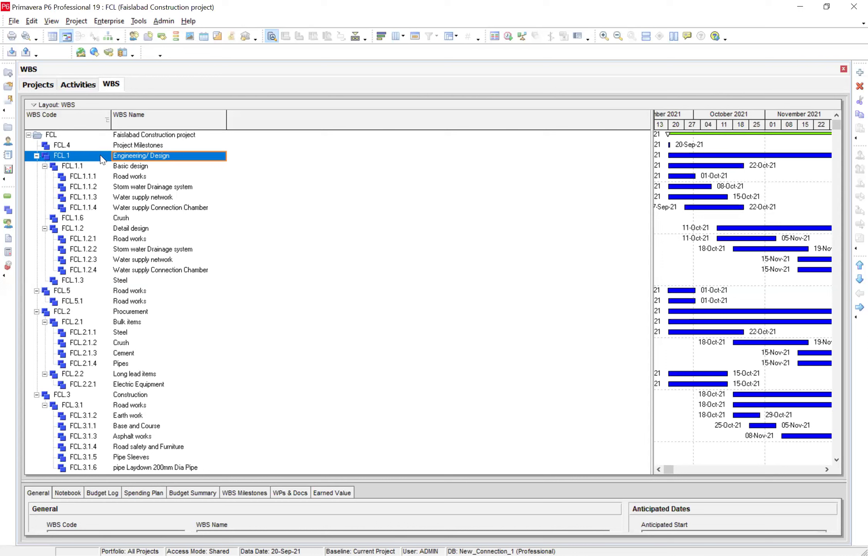
pyautogui.click(133, 168)
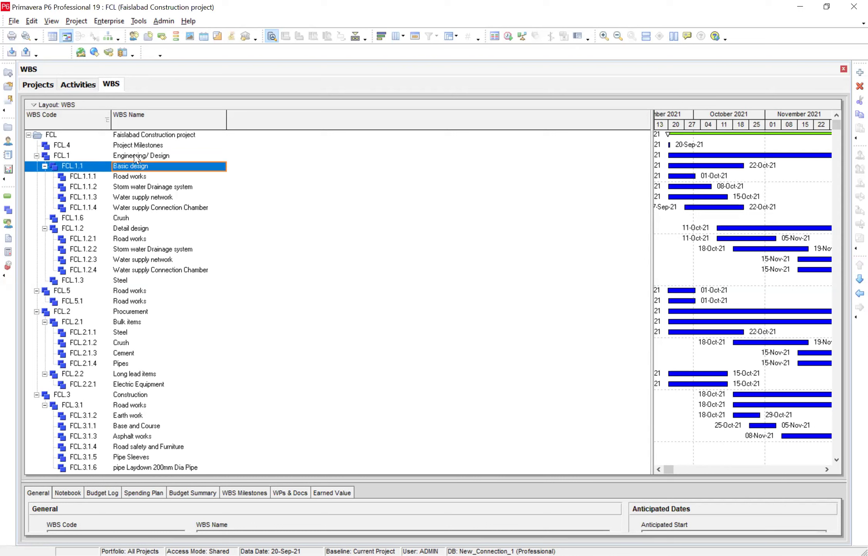
pyautogui.click(135, 156)
pyautogui.click(134, 166)
pyautogui.click(135, 157)
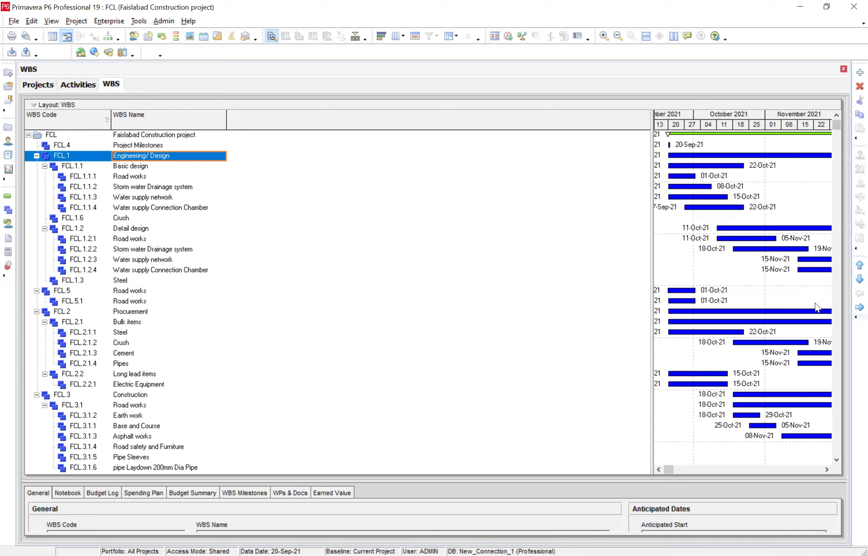
pyautogui.click(851, 279)
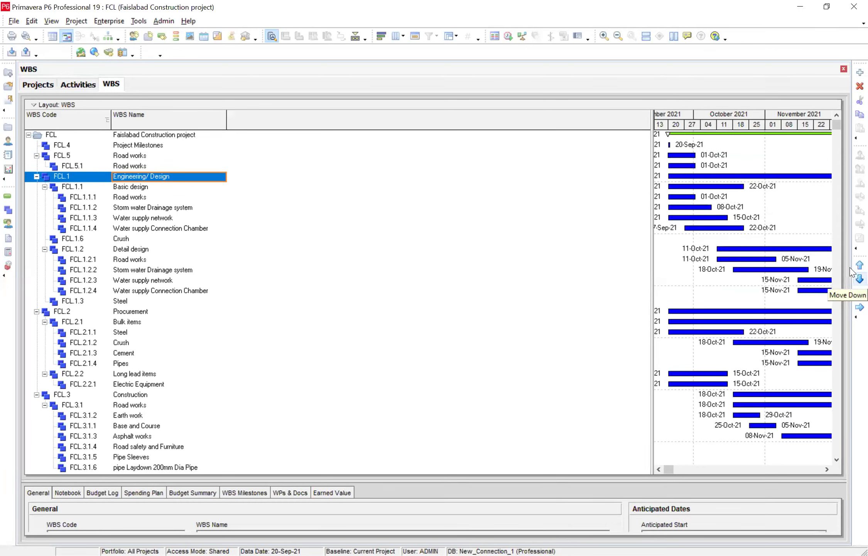
pyautogui.click(851, 266)
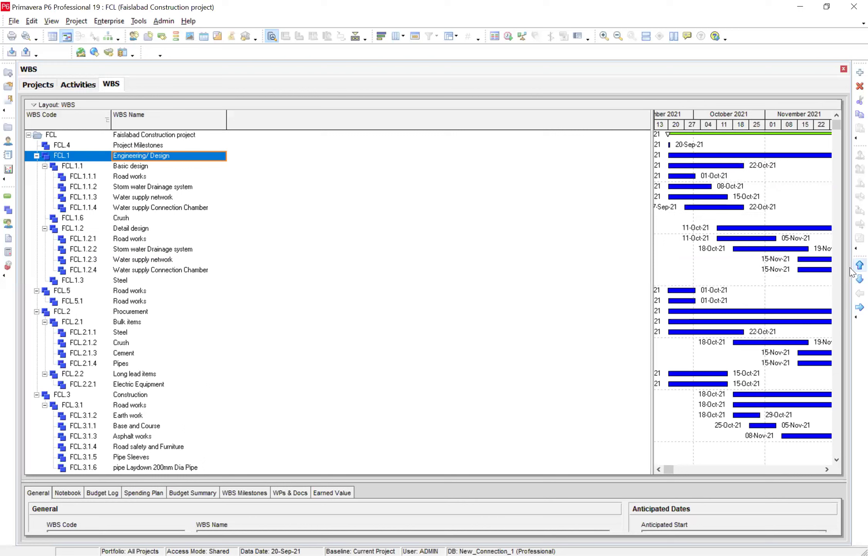
# Indent Engineering/ Design beneath Project Milestones and outdent it again, and move it above Project Milestones and back down.
pyautogui.click(851, 313)
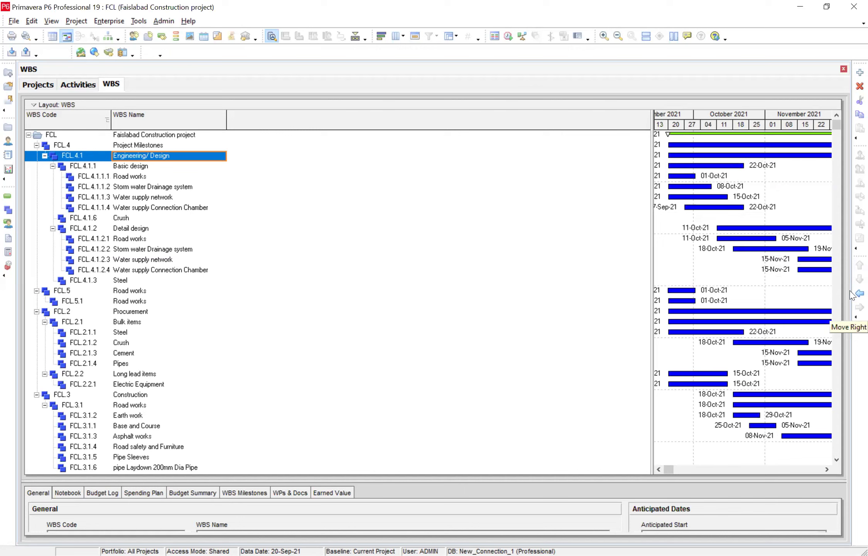
pyautogui.click(857, 291)
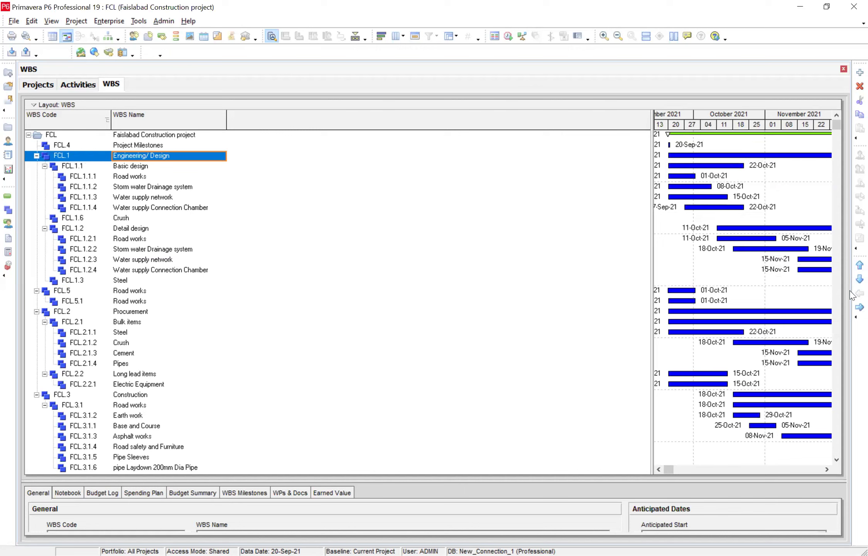
pyautogui.click(853, 266)
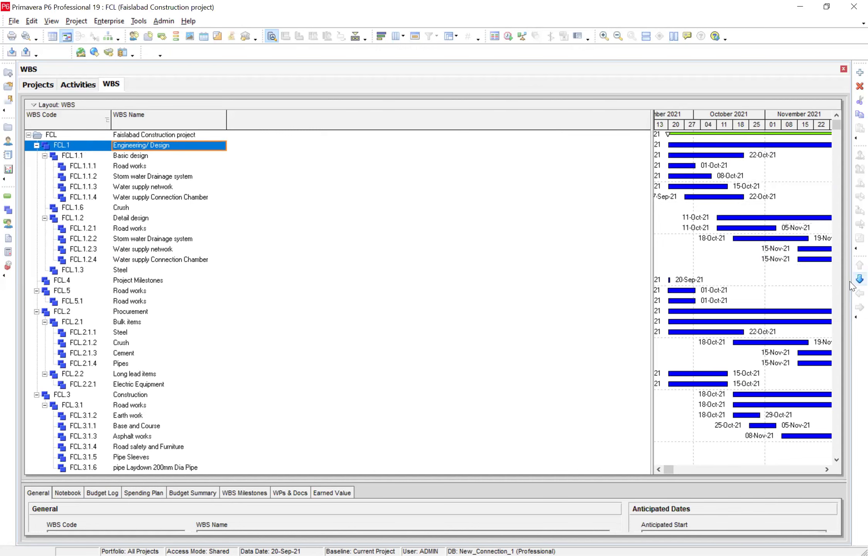
pyautogui.click(858, 280)
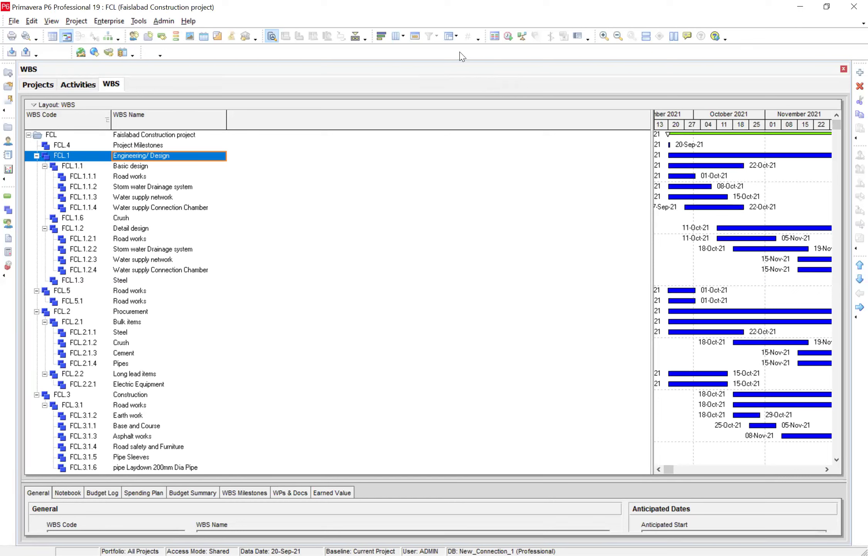
# Select the Basic design WBS element and check whether the Move toolbar is enabled in the list of toolbars.
pyautogui.click(155, 166)
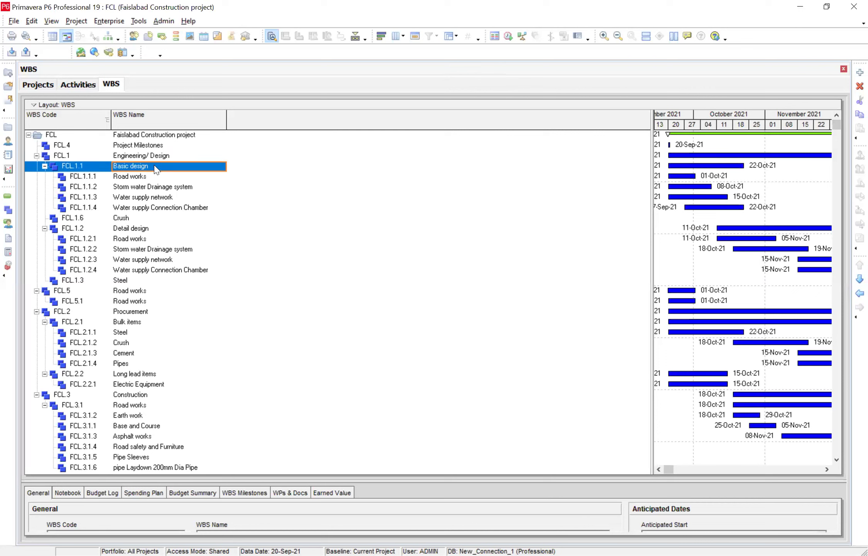
pyautogui.rightClick(306, 55)
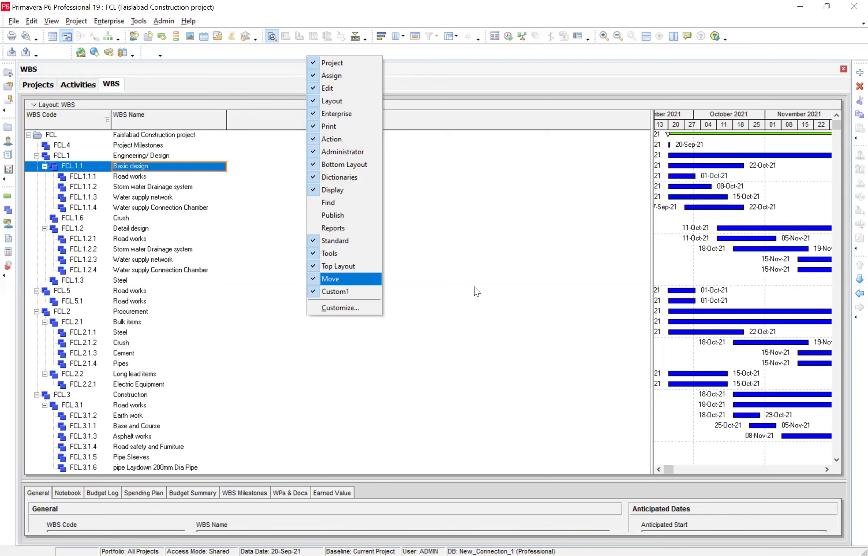
pyautogui.press('Escape')
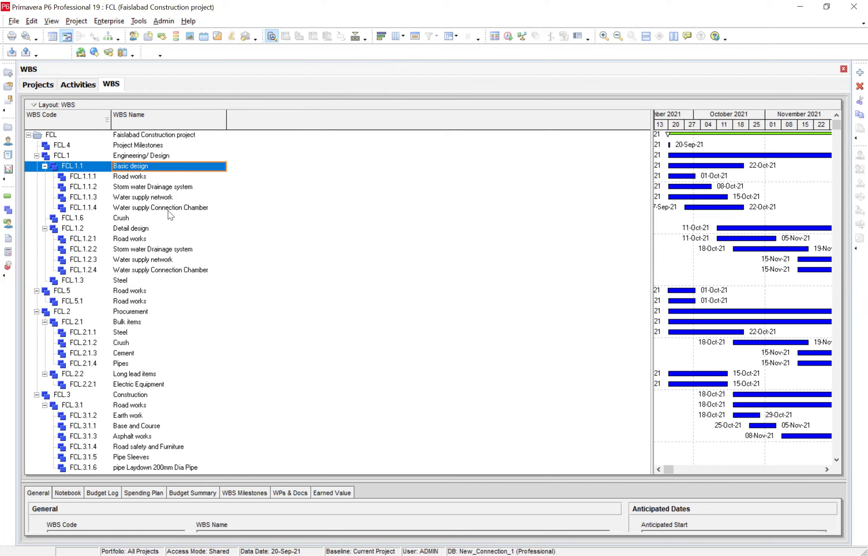
# Select the Storm water Drainage system element under Basic design and turn on the Move toolbar.
pyautogui.click(156, 198)
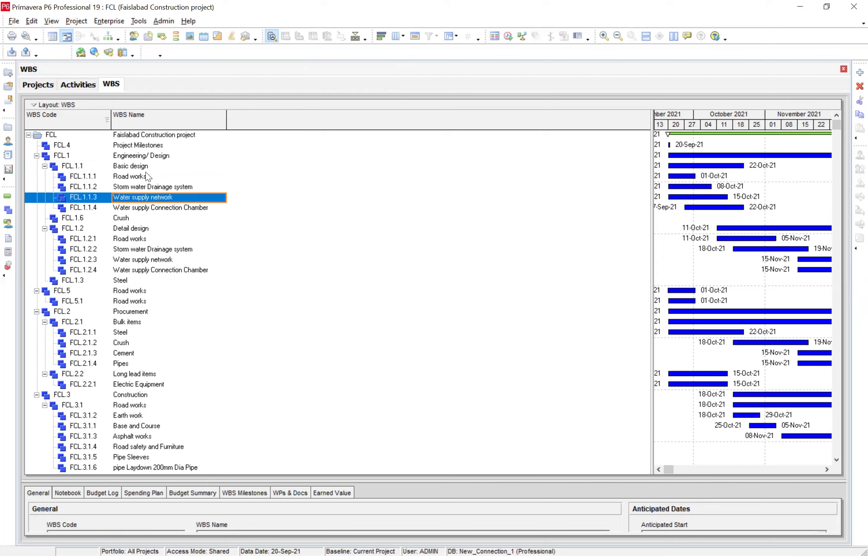
pyautogui.click(153, 156)
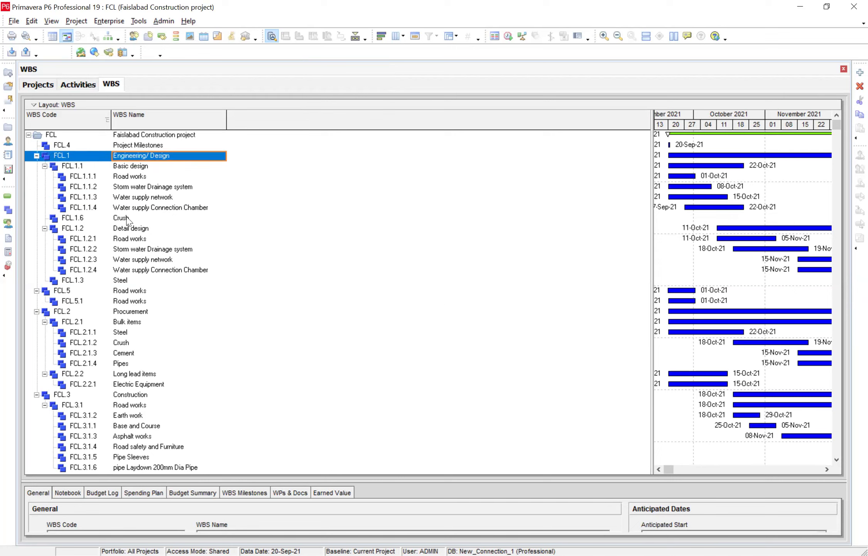
pyautogui.click(131, 187)
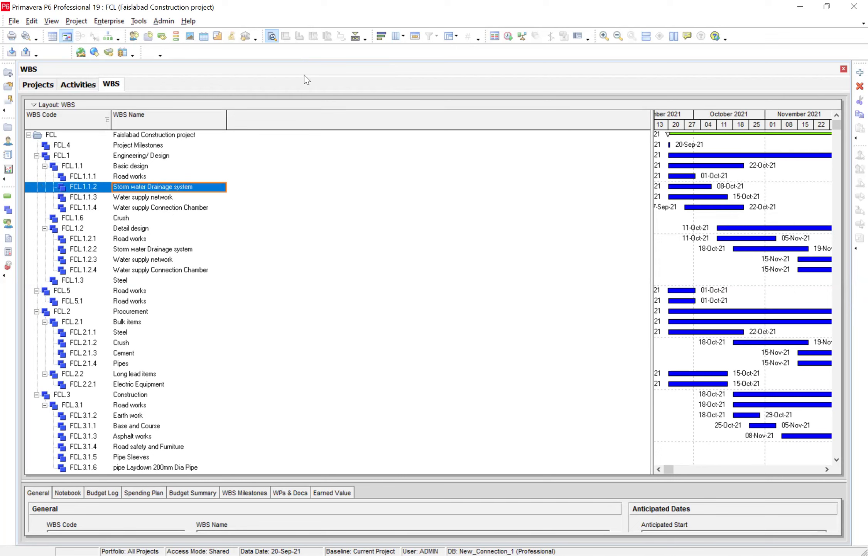
pyautogui.rightClick(291, 57)
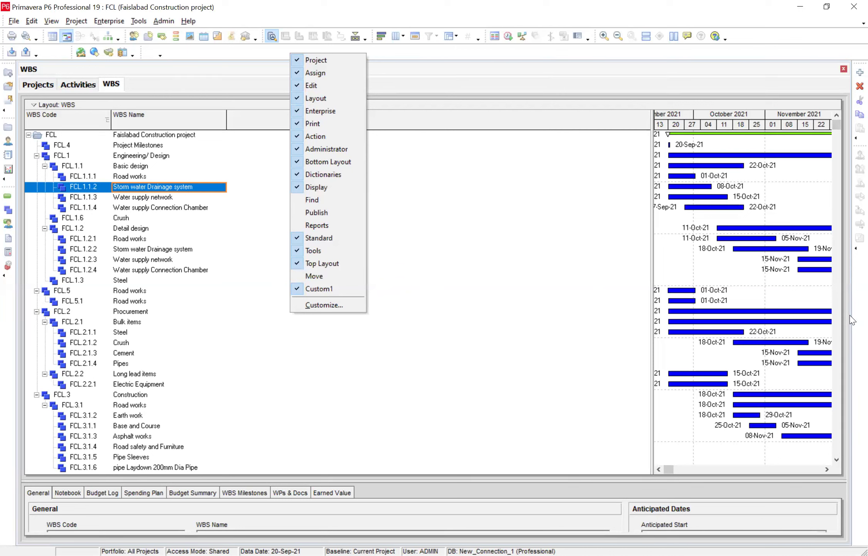
pyautogui.click(296, 277)
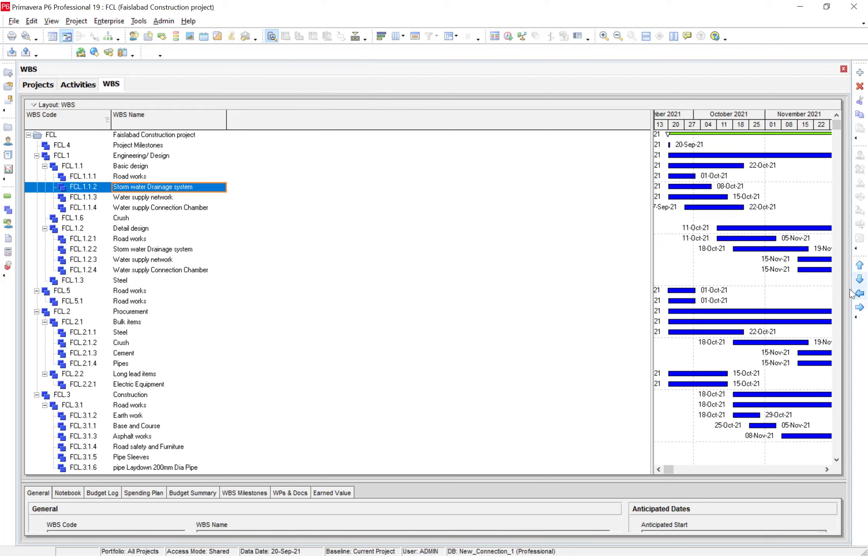
# Move Storm water Drainage system above Road works within Basic design and back down below it.
pyautogui.click(853, 265)
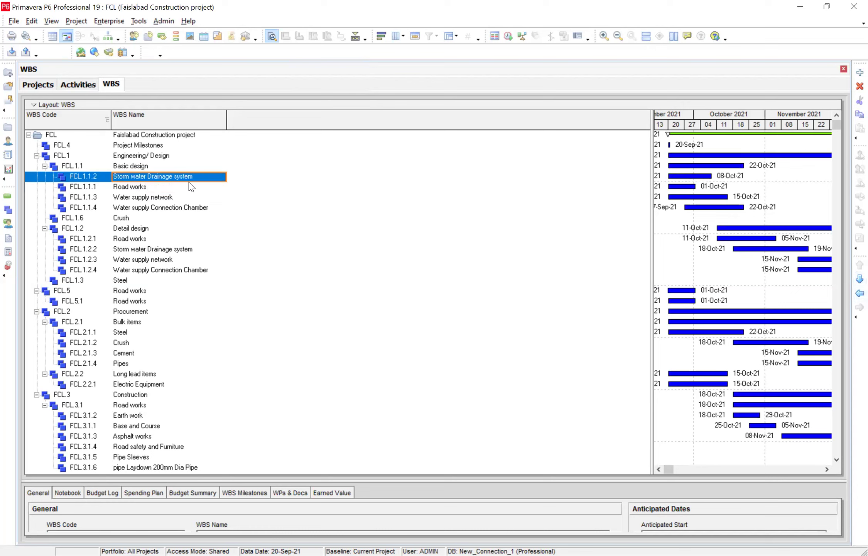
pyautogui.click(94, 189)
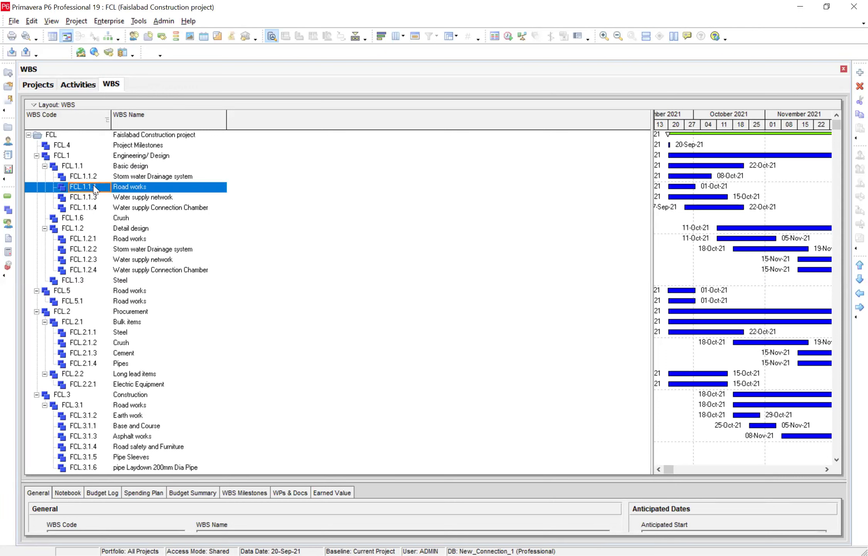
pyautogui.click(94, 177)
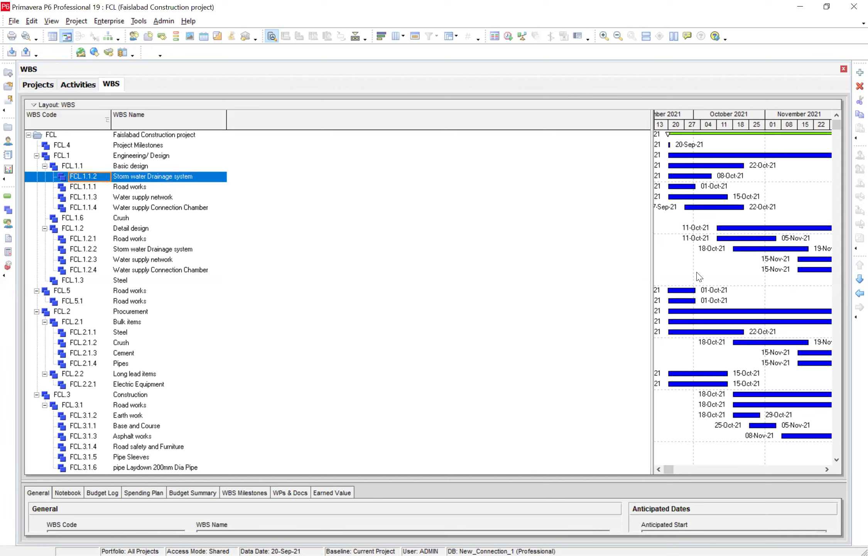
pyautogui.click(852, 280)
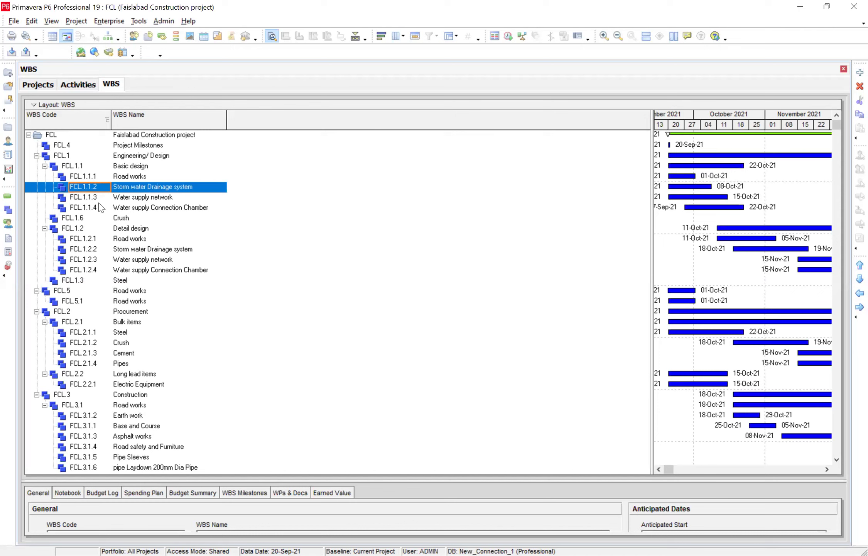
pyautogui.click(96, 178)
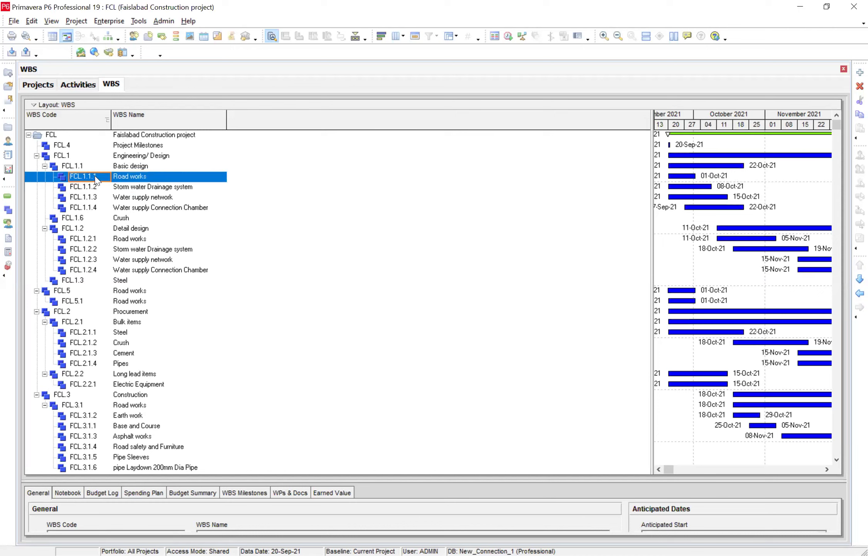
# Move the Pipes element up above Steel within Bulk items, and back down below Cement.
pyautogui.click(97, 208)
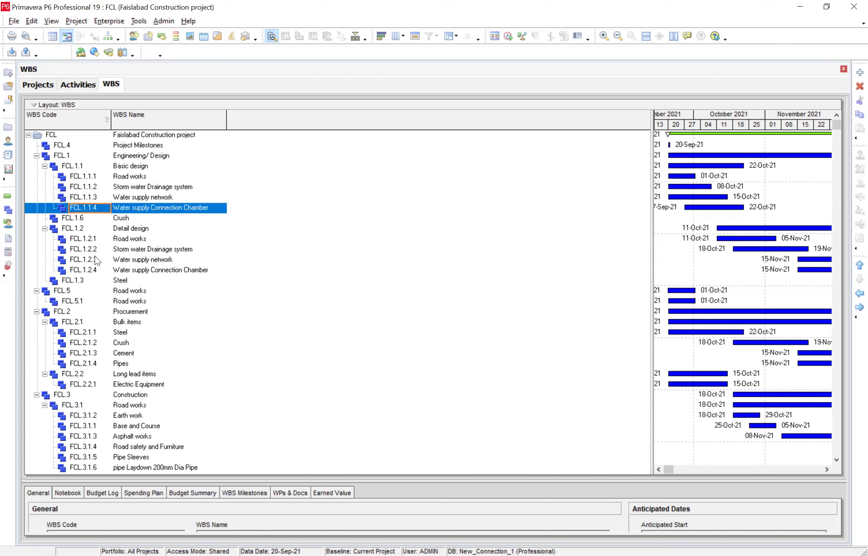
pyautogui.click(96, 354)
pyautogui.click(96, 364)
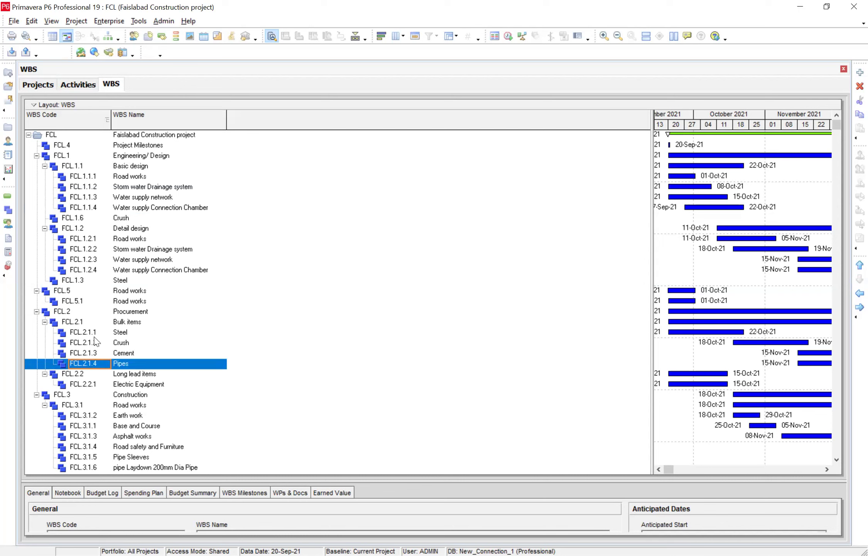
pyautogui.click(860, 264)
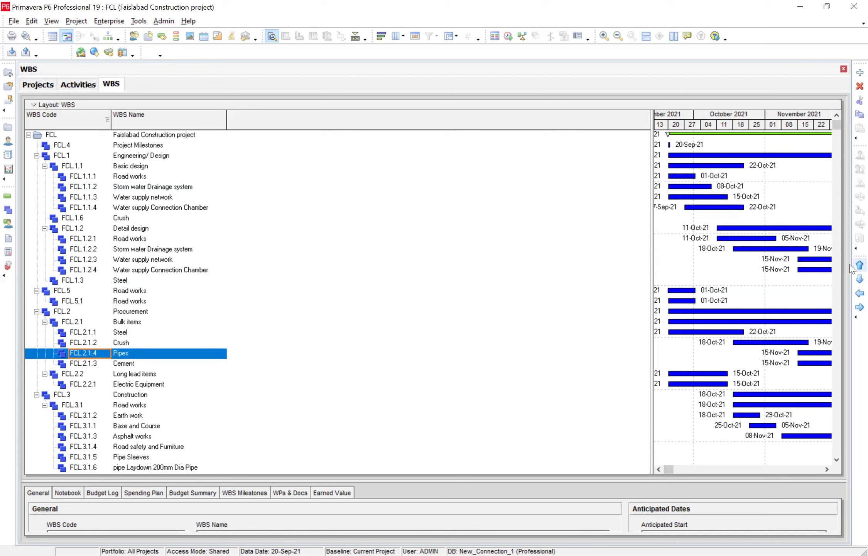
pyautogui.click(859, 264)
pyautogui.click(860, 264)
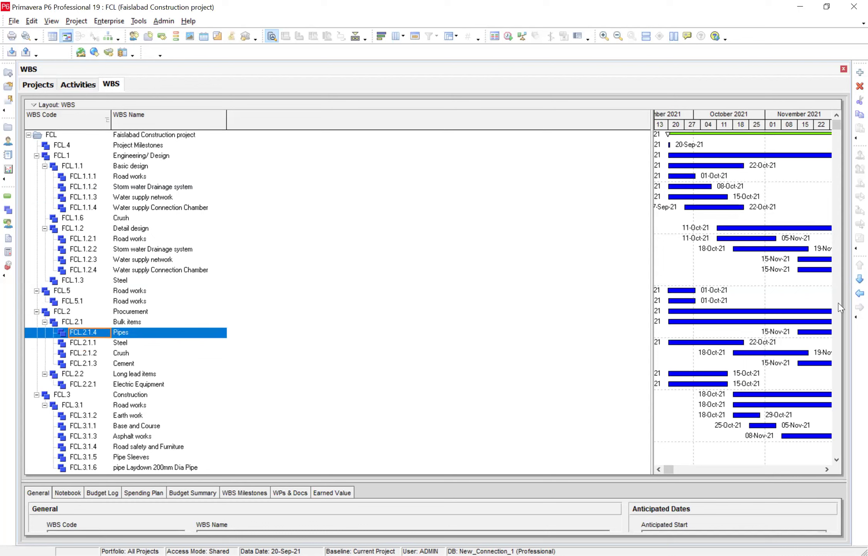
pyautogui.click(853, 279)
pyautogui.click(852, 279)
pyautogui.click(852, 280)
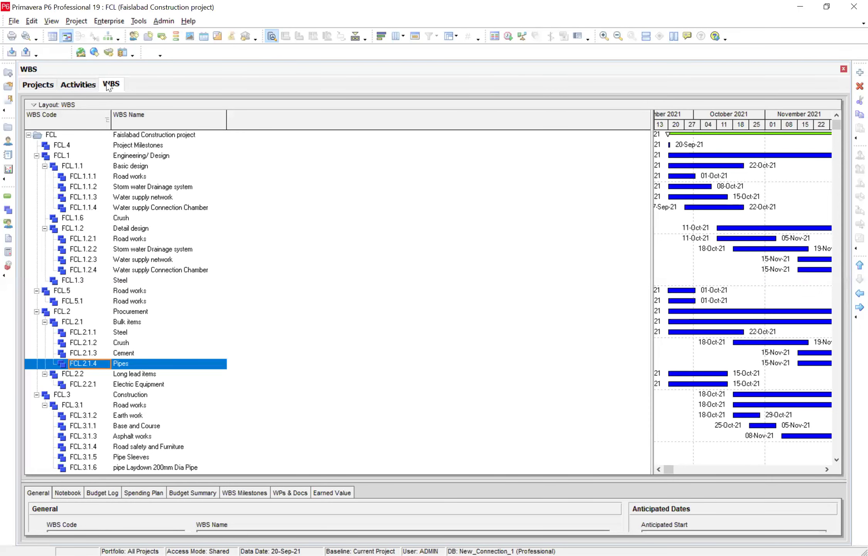
# Switch to the project's activities, and in their table widen the Activity Name column slightly and narrow the Original Duration column.
pyautogui.click(78, 85)
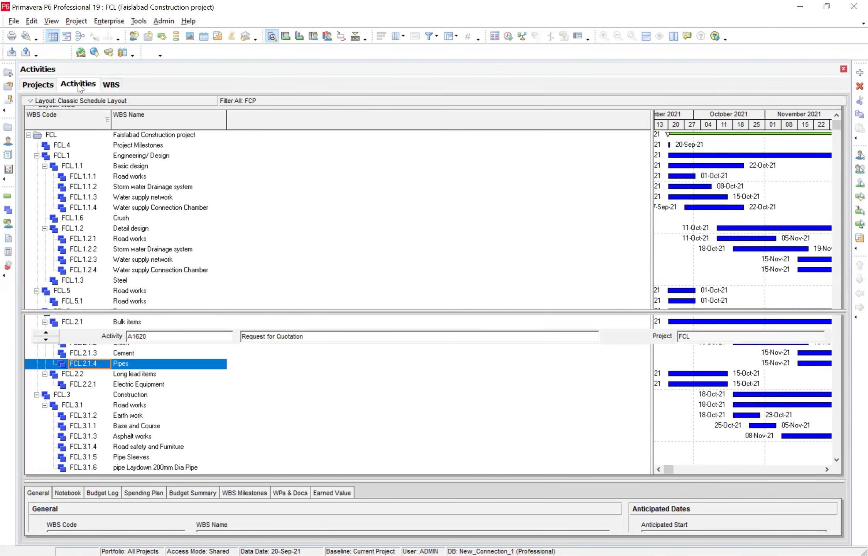
pyautogui.click(111, 86)
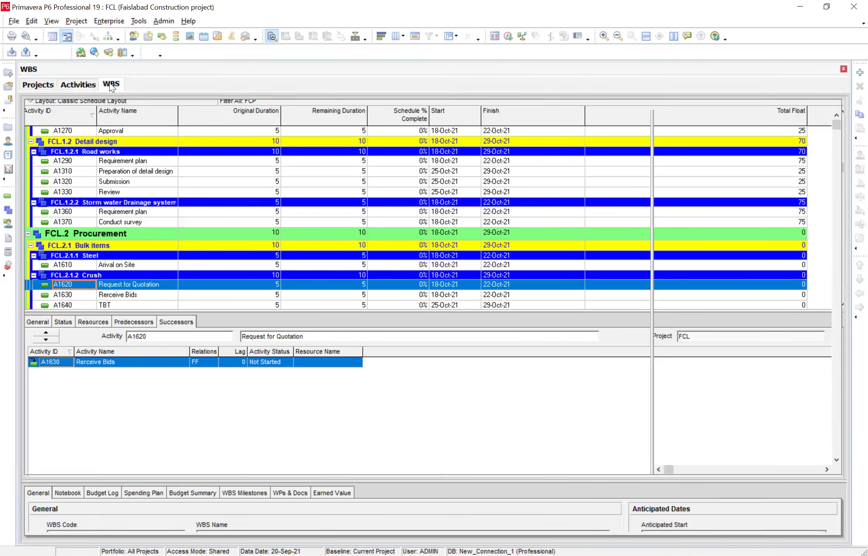
pyautogui.click(78, 84)
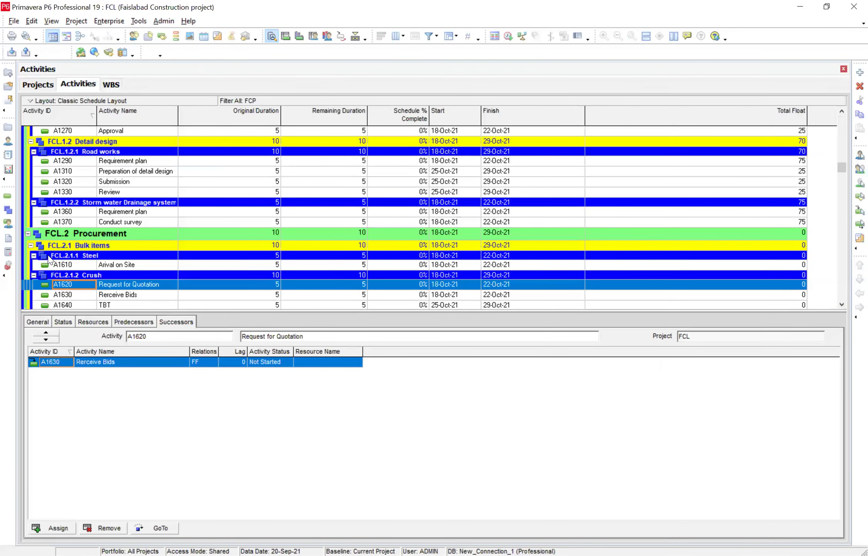
pyautogui.moveTo(842, 173); pyautogui.dragTo(842, 118)
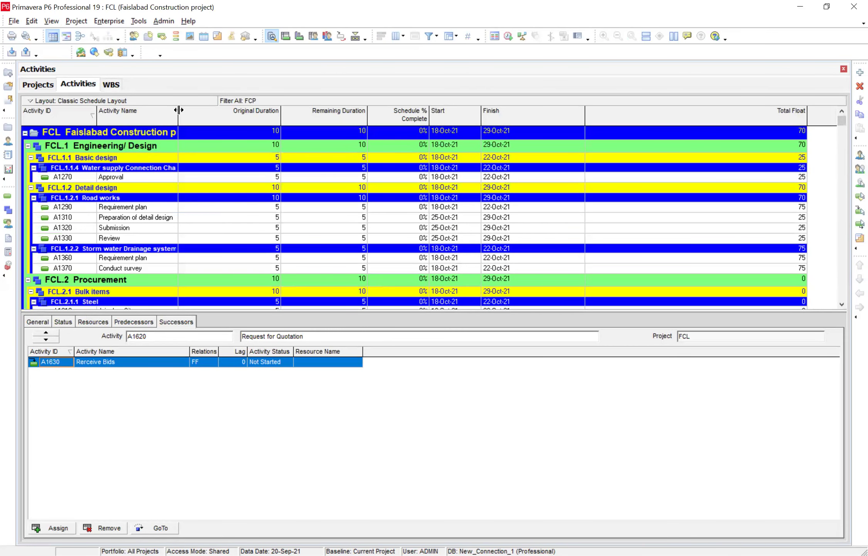
pyautogui.moveTo(178, 110); pyautogui.dragTo(195, 110)
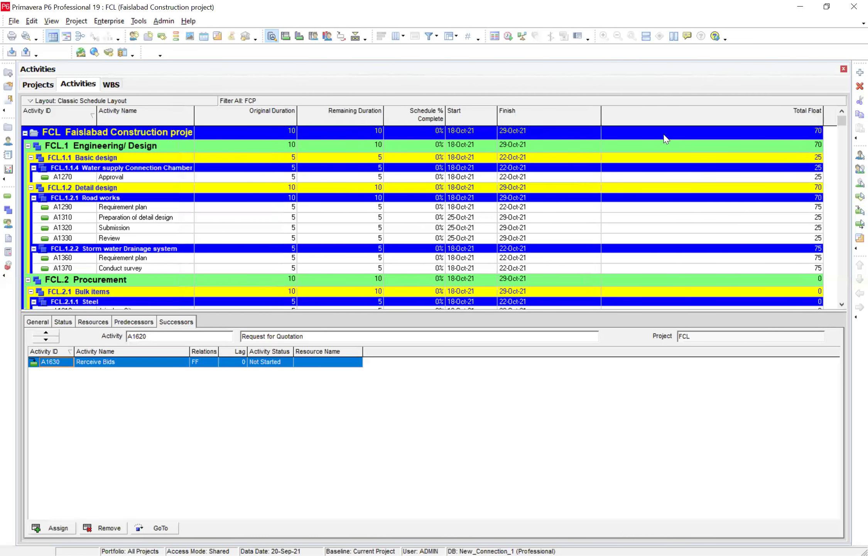
pyautogui.moveTo(194, 107); pyautogui.dragTo(190, 109)
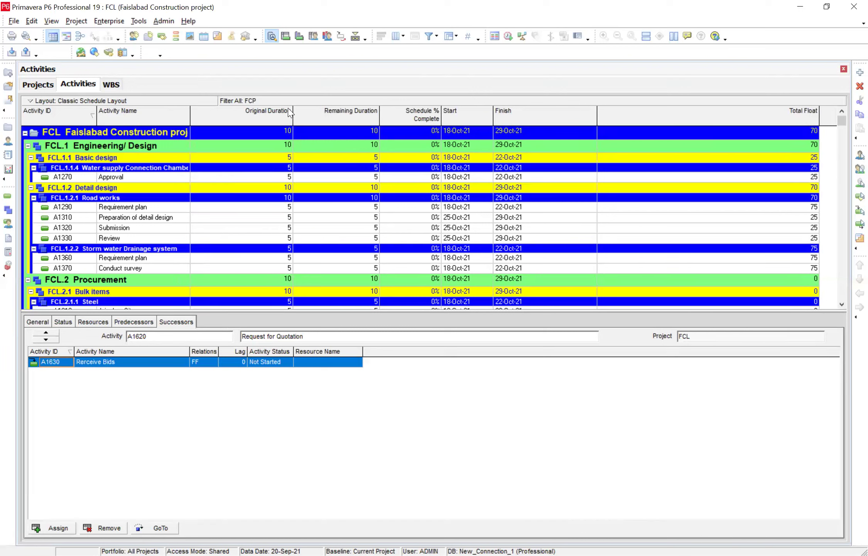
pyautogui.moveTo(292, 109); pyautogui.dragTo(280, 110)
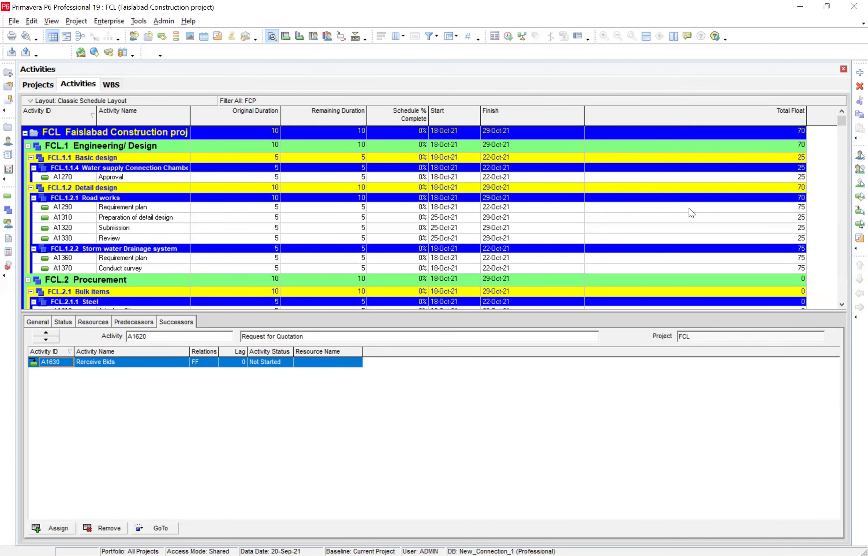
# Add a new activity with the default name to the Road works group under Detail design.
pyautogui.click(114, 209)
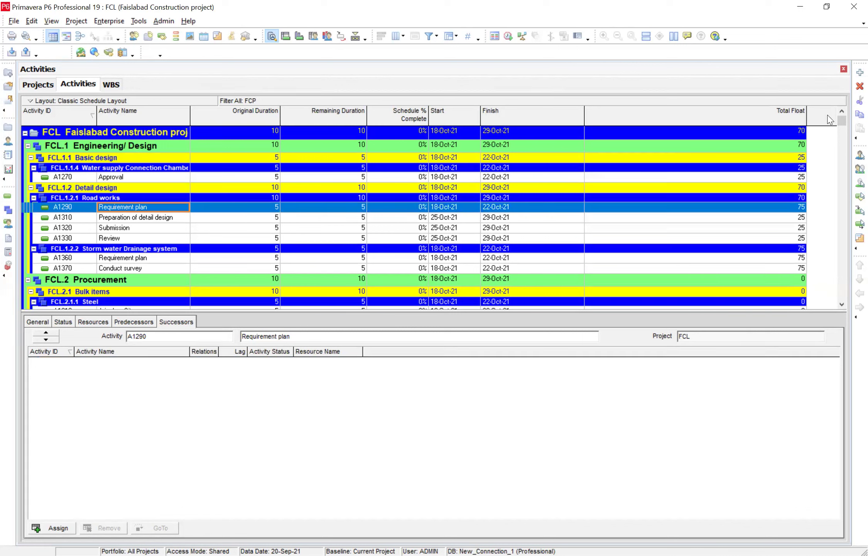
pyautogui.click(854, 74)
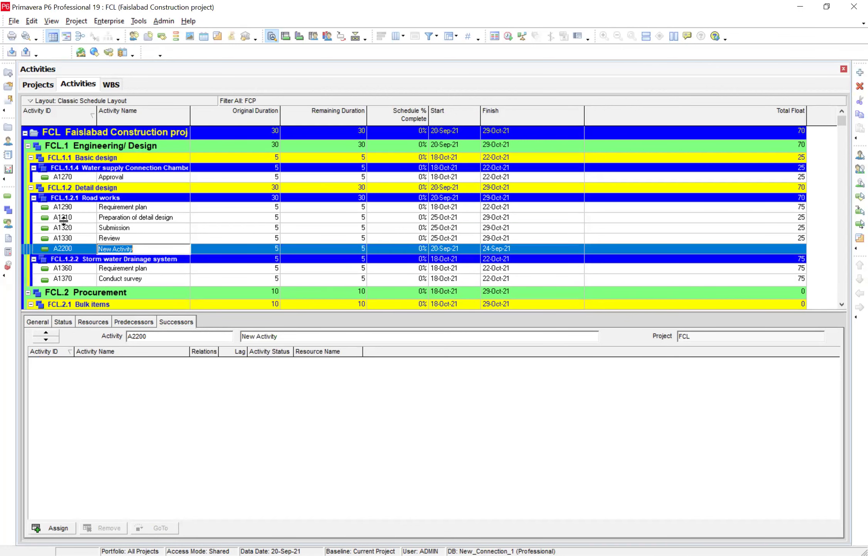
pyautogui.click(73, 239)
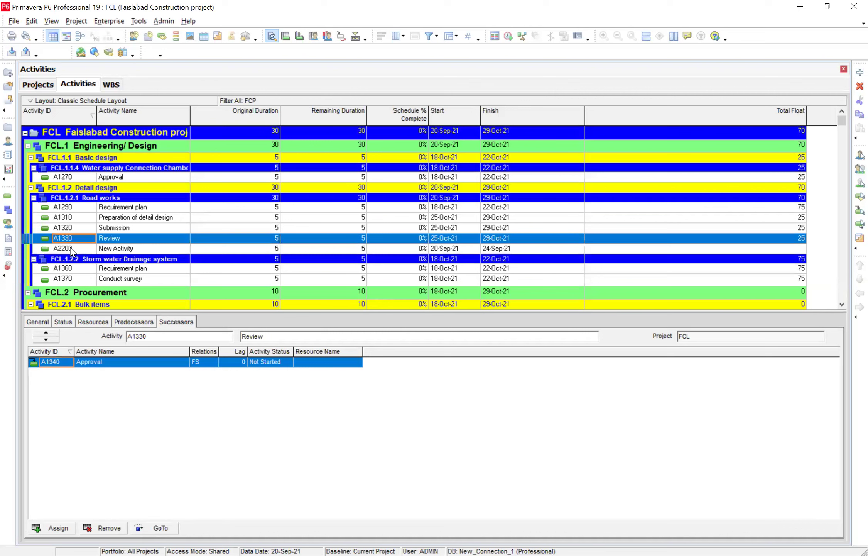
pyautogui.click(71, 249)
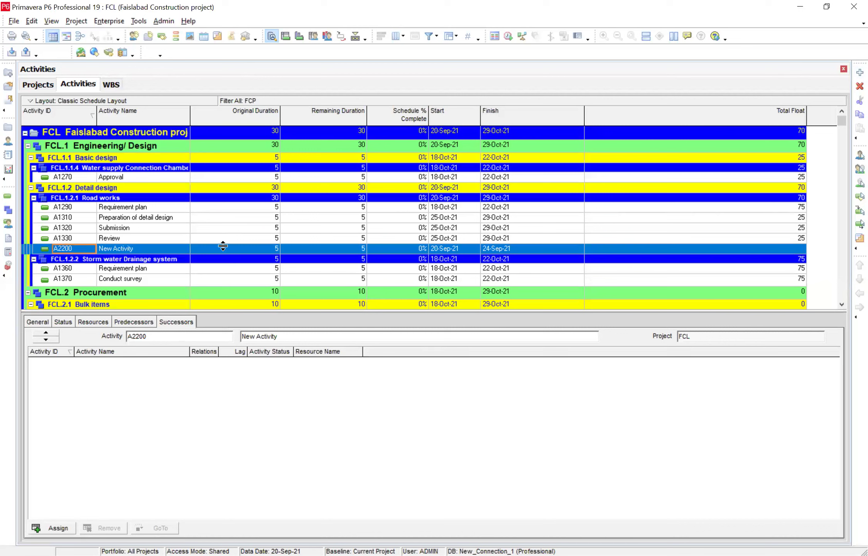
# Add another activity to Detail design's Road works, starting from Preparation of detail design, and delete it again.
pyautogui.click(182, 219)
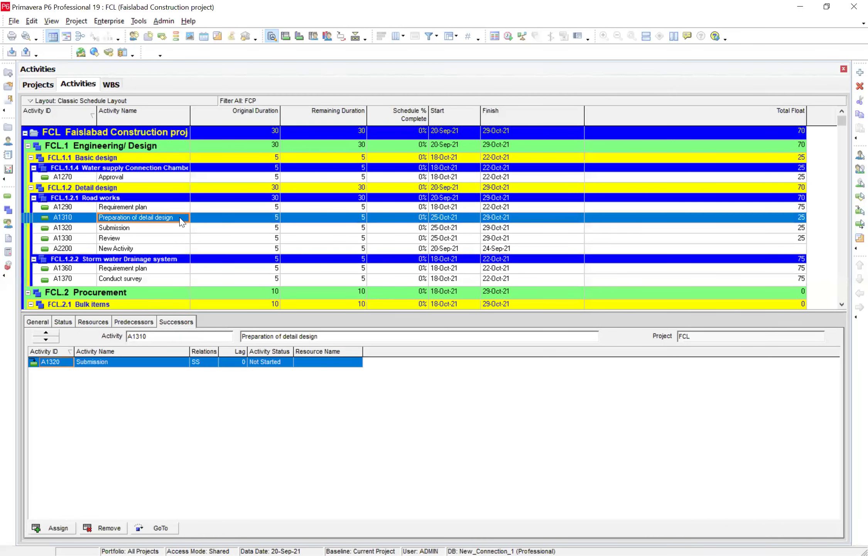
pyautogui.rightClick(182, 220)
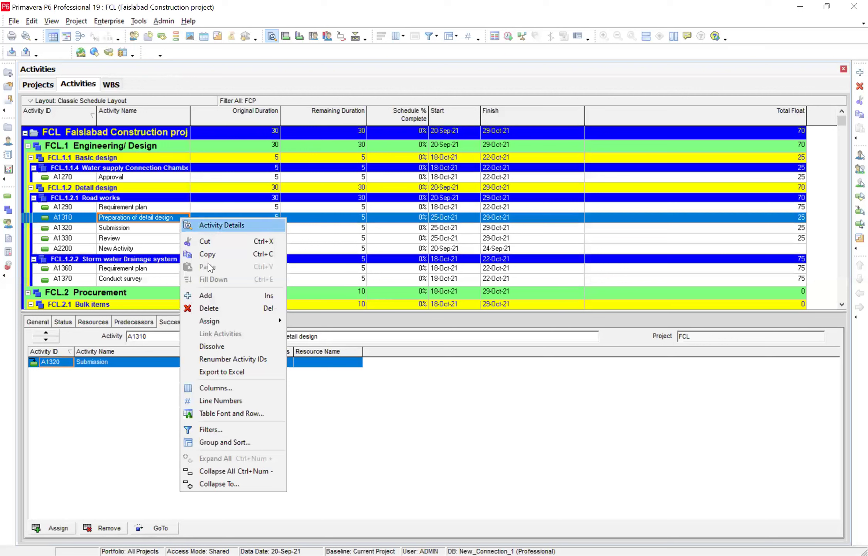
pyautogui.click(222, 301)
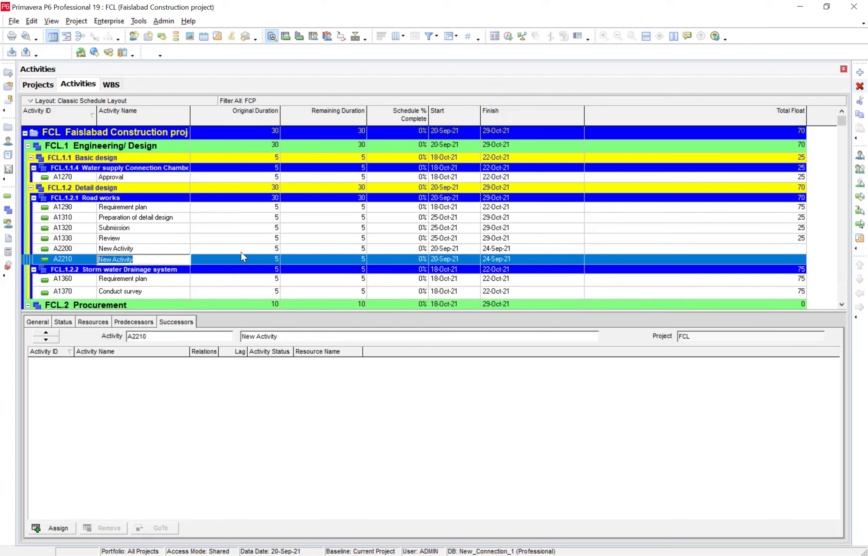
pyautogui.press('Delete')
pyautogui.click(407, 305)
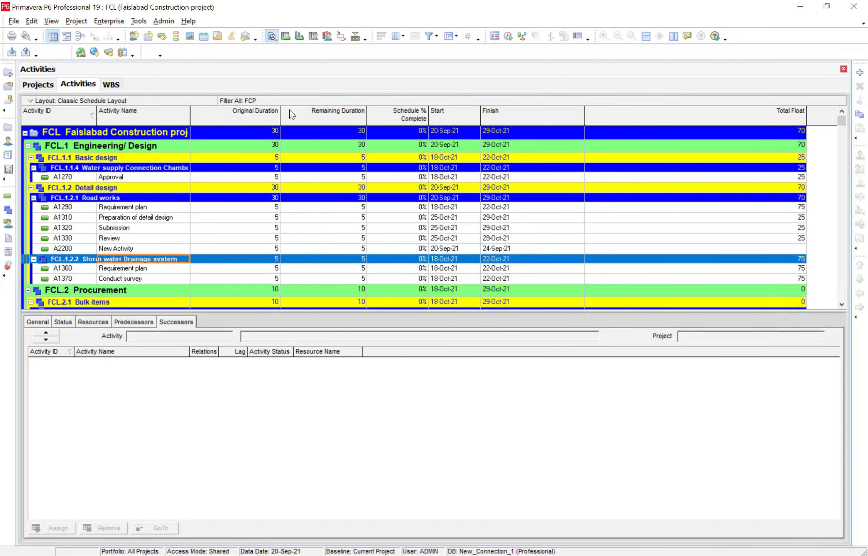
# Look over the project's WBS, and back in the activities select A1290 through A2200 in Detail design's Road works group.
pyautogui.click(110, 85)
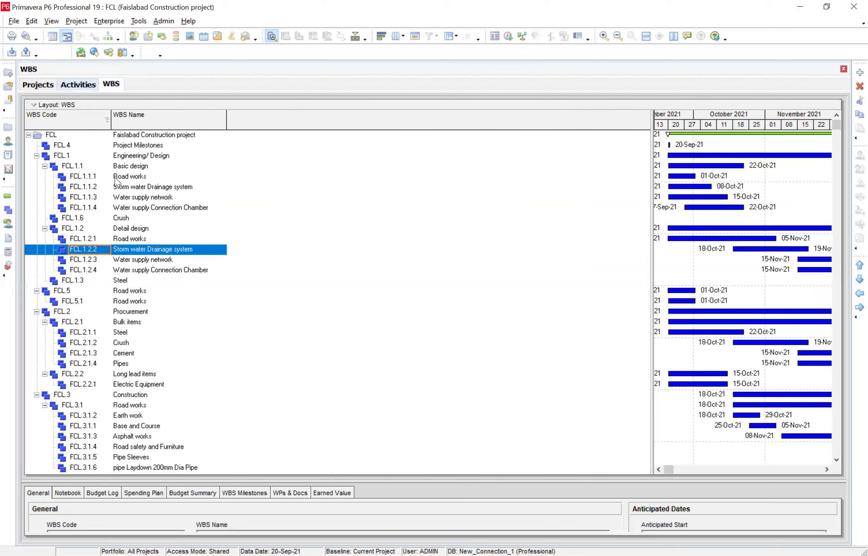
pyautogui.click(79, 84)
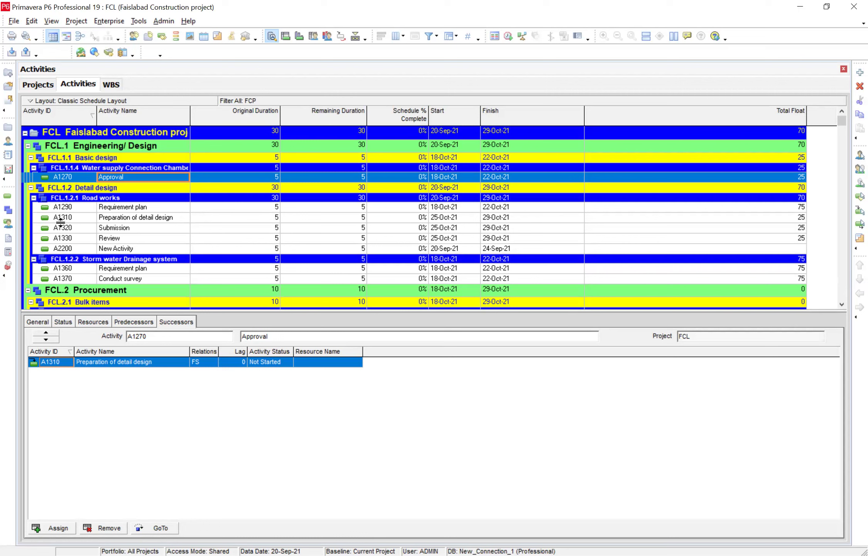
pyautogui.click(62, 208)
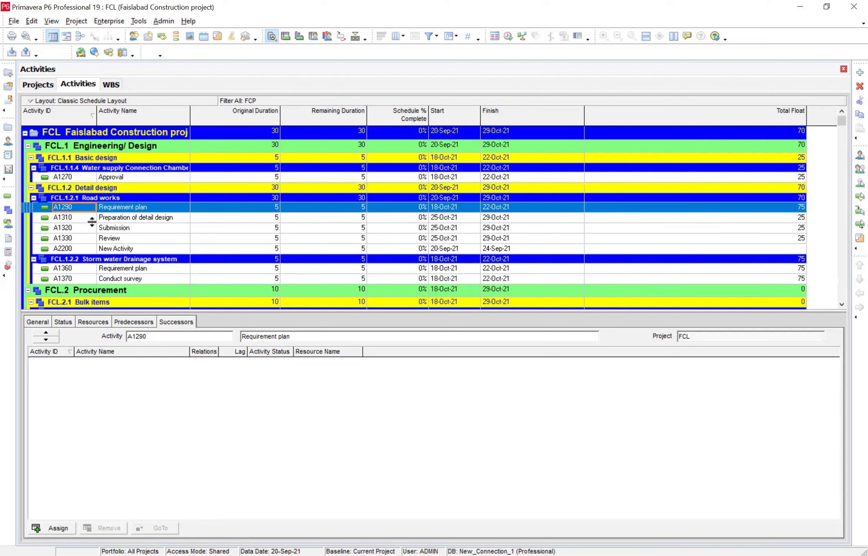
pyautogui.hotkey('shift', 'Down')
pyautogui.hotkey('shift', 'Down')
pyautogui.hotkey('shift', 'Down')
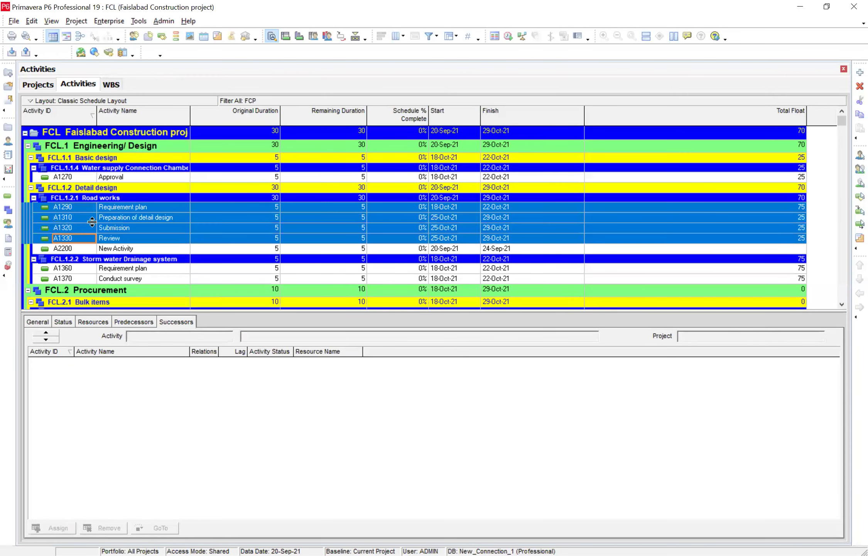
pyautogui.hotkey('shift', 'Down')
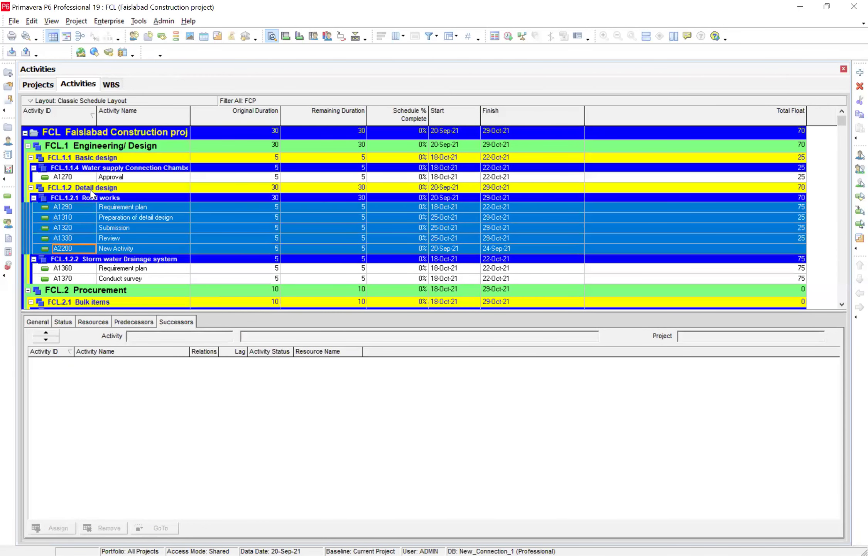
pyautogui.press('Left')
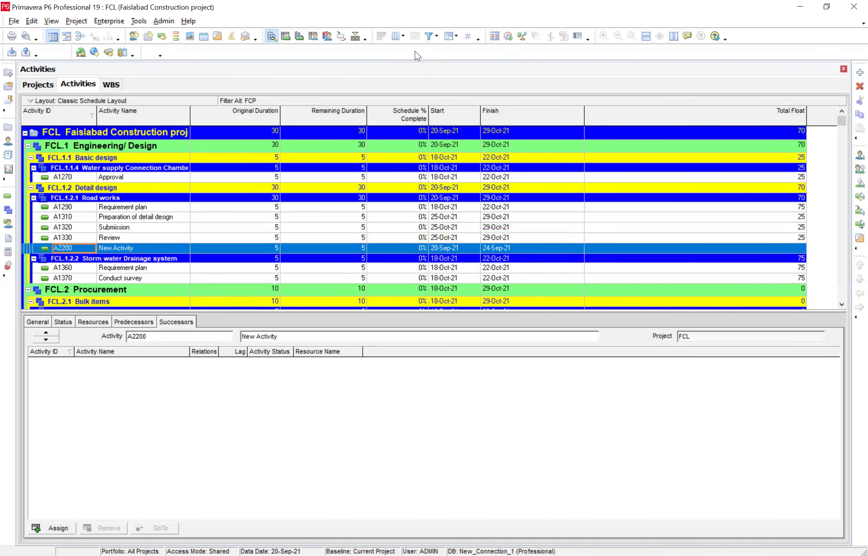
# Open the Group and Sort settings and examine the font and band colour options of WBS level 1, leaving both as they are.
pyautogui.click(456, 39)
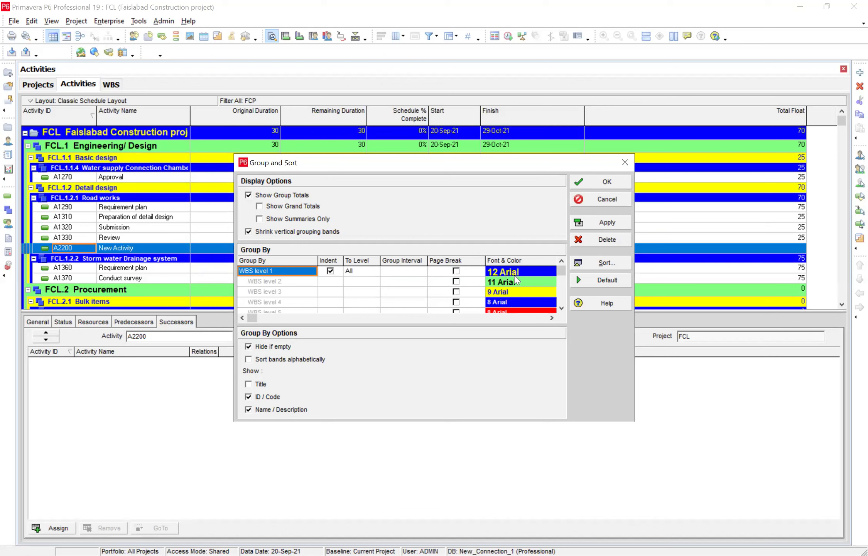
pyautogui.click(551, 274)
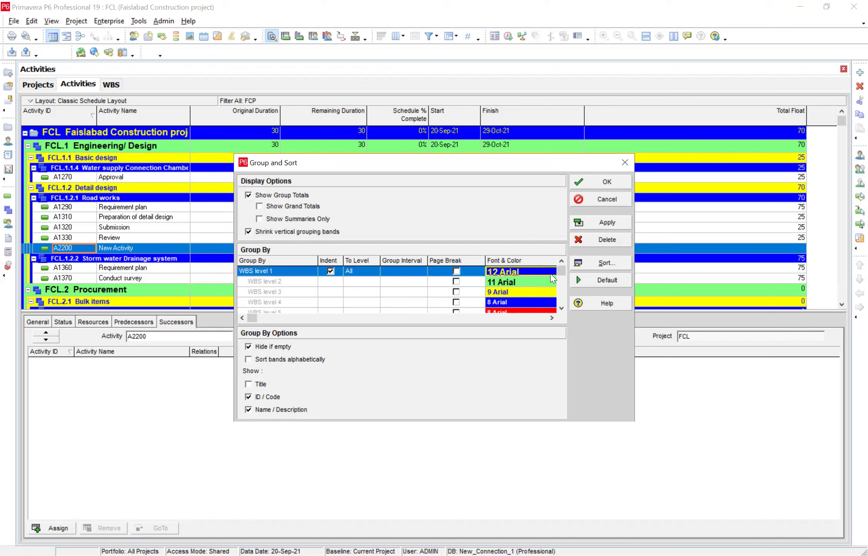
pyautogui.click(551, 275)
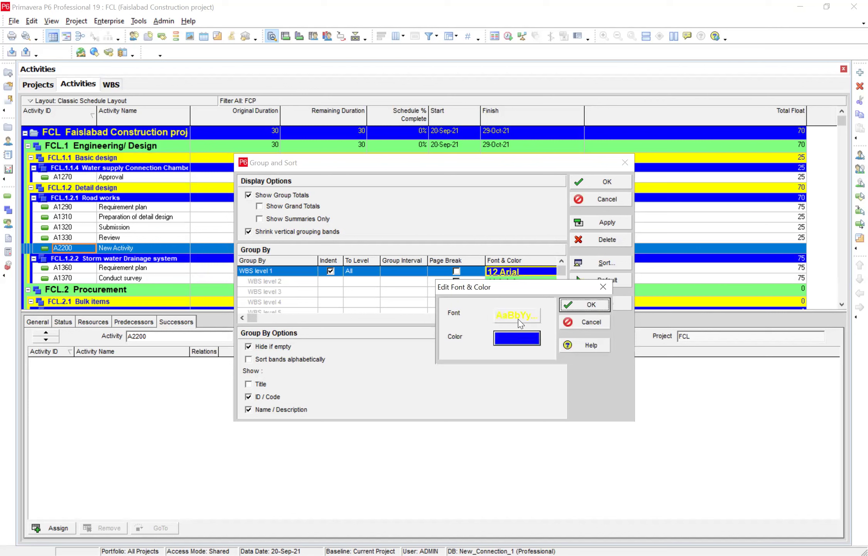
pyautogui.click(534, 345)
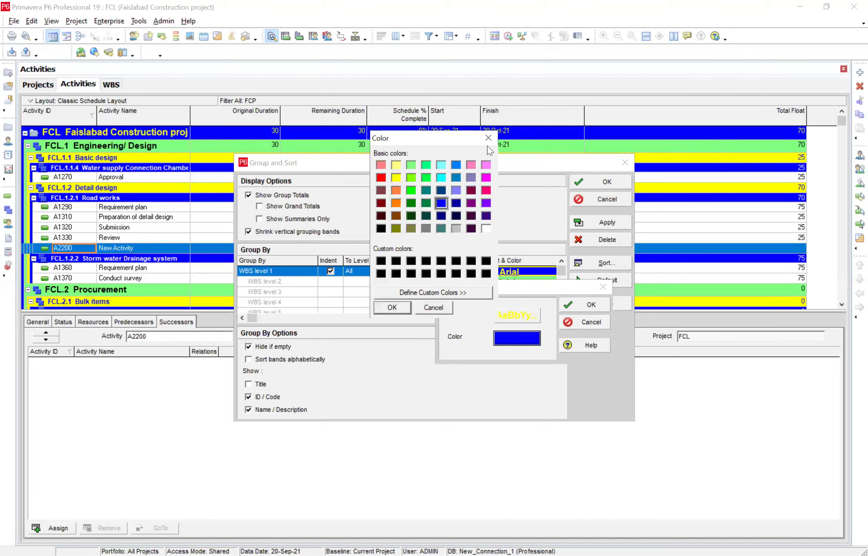
pyautogui.click(488, 133)
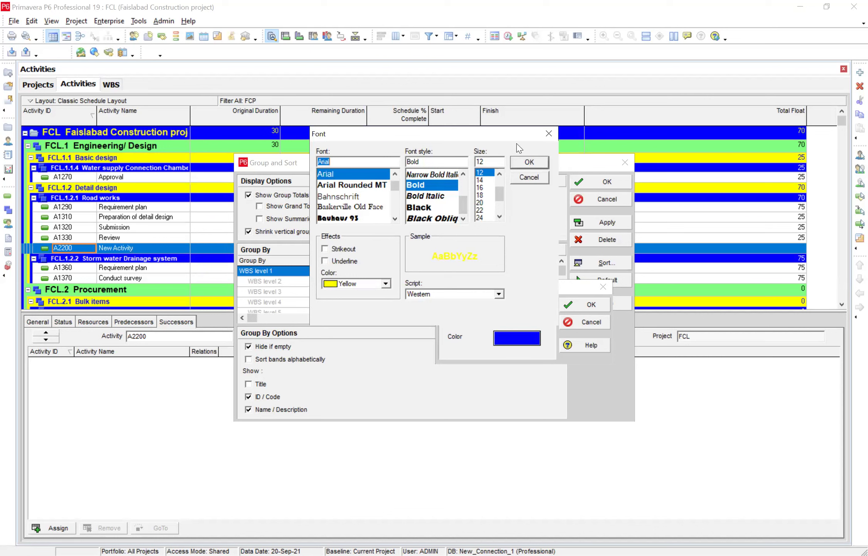
pyautogui.click(548, 135)
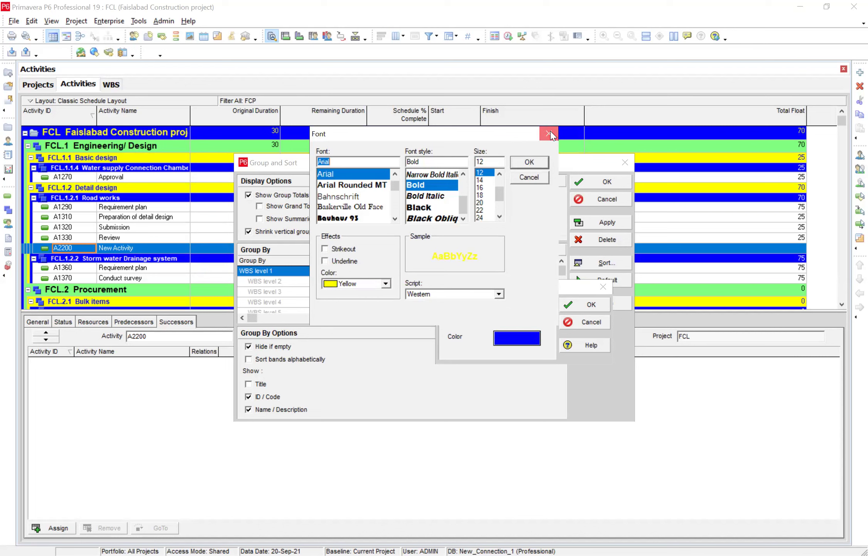
pyautogui.click(580, 308)
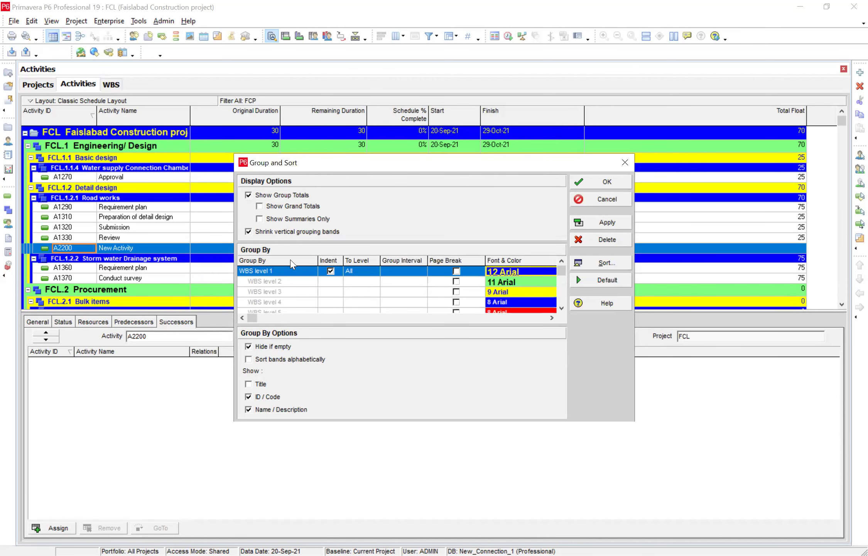
# Turn off Shrink vertical grouping bands in the grouping settings and apply it to the activity table.
pyautogui.click(248, 233)
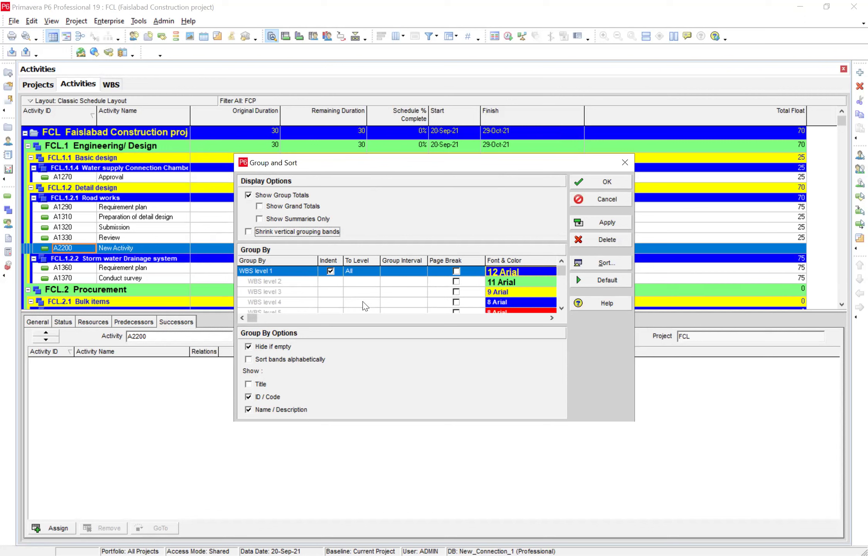
pyautogui.click(608, 227)
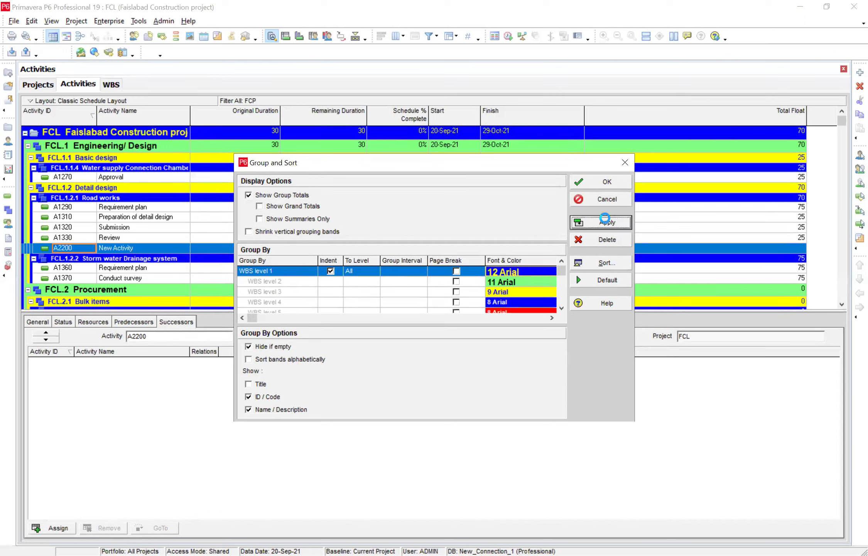
pyautogui.click(608, 181)
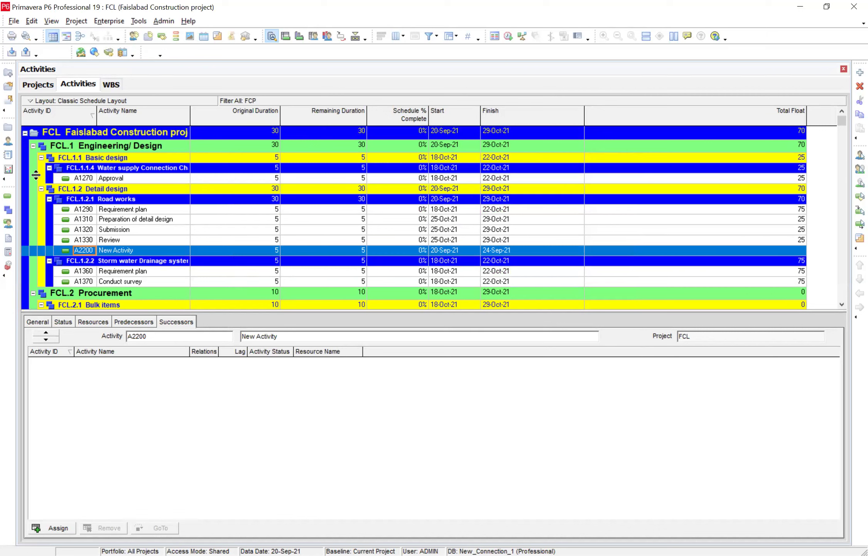
# Turn Shrink vertical grouping bands back on in the Group and Sort settings and apply it.
pyautogui.click(455, 40)
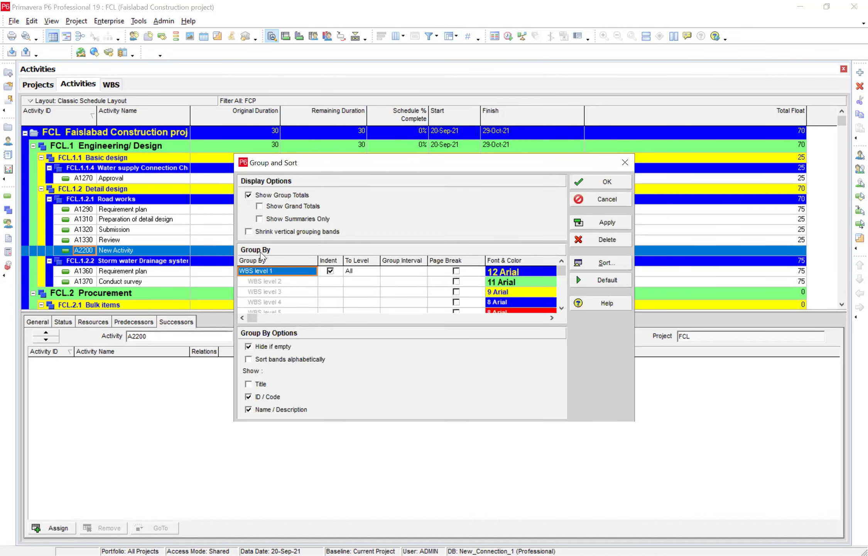
pyautogui.click(249, 233)
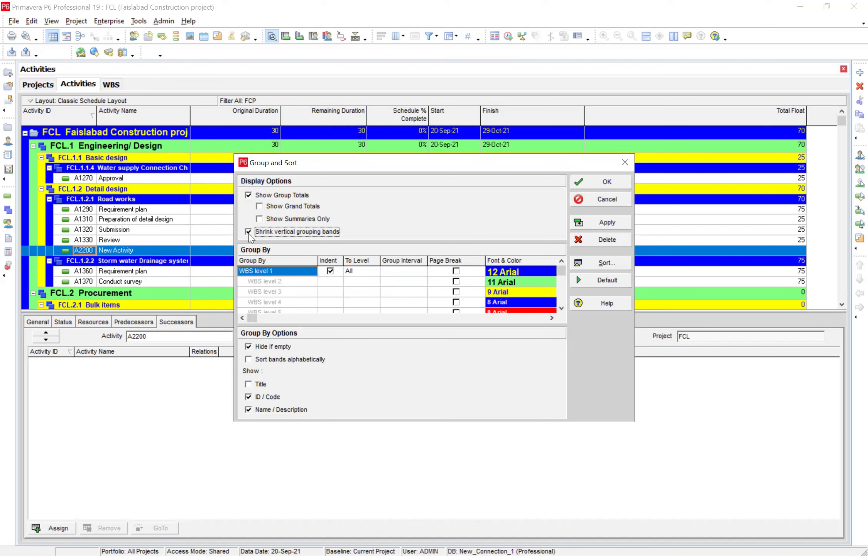
pyautogui.click(614, 226)
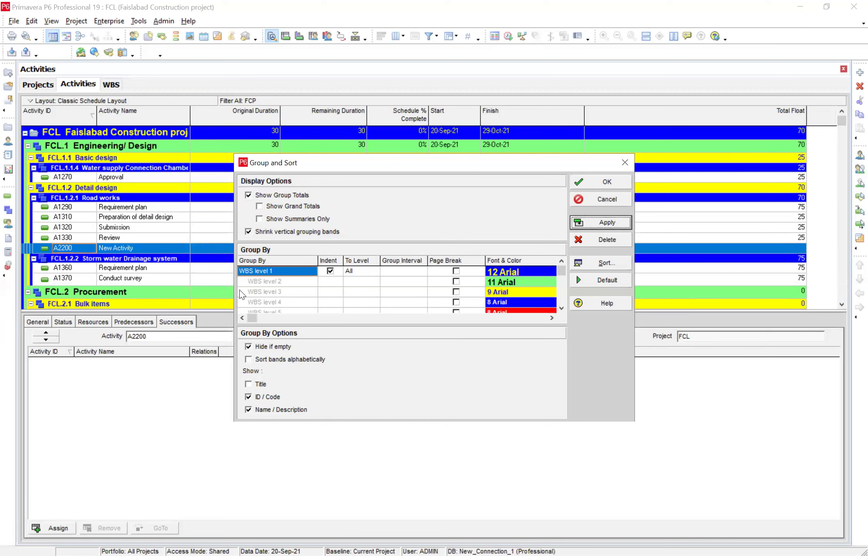
# Turn off Hide if empty for the WBS grouping and apply it, so that WBS elements without activities are listed.
pyautogui.click(248, 347)
pyautogui.click(604, 228)
pyautogui.click(607, 186)
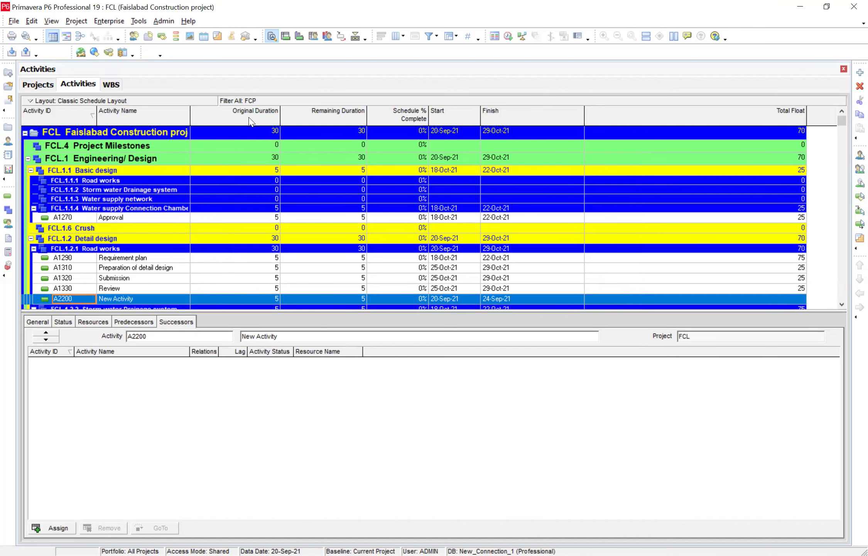
# Turn Hide if empty back on and switch off Indent for the WBS grouping in the Group and Sort settings.
pyautogui.click(457, 37)
pyautogui.click(248, 346)
pyautogui.click(335, 271)
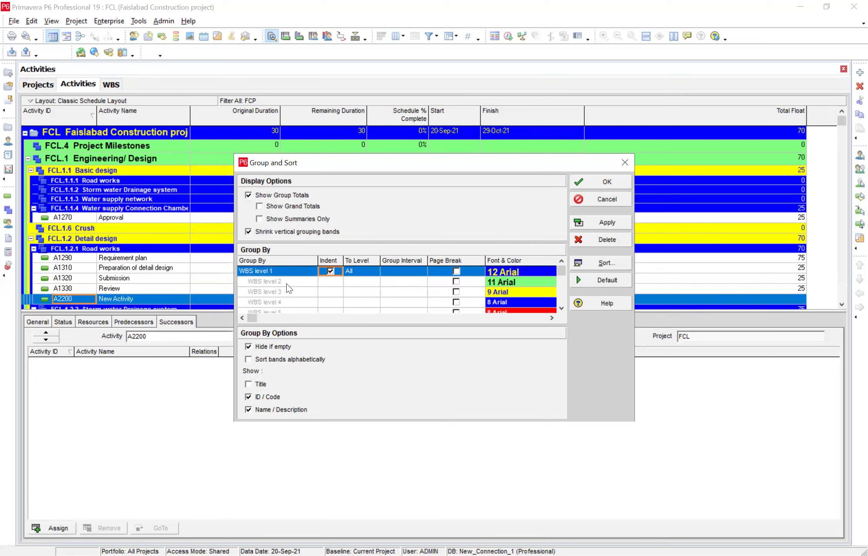
pyautogui.click(331, 271)
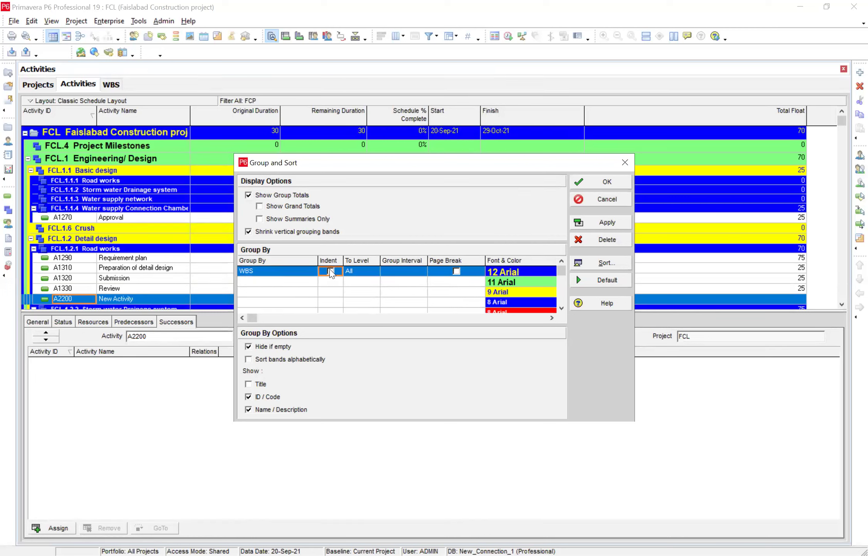
# Add Project Manager as the second grouping level beneath WBS, without indent, and apply it to the activity table.
pyautogui.click(310, 282)
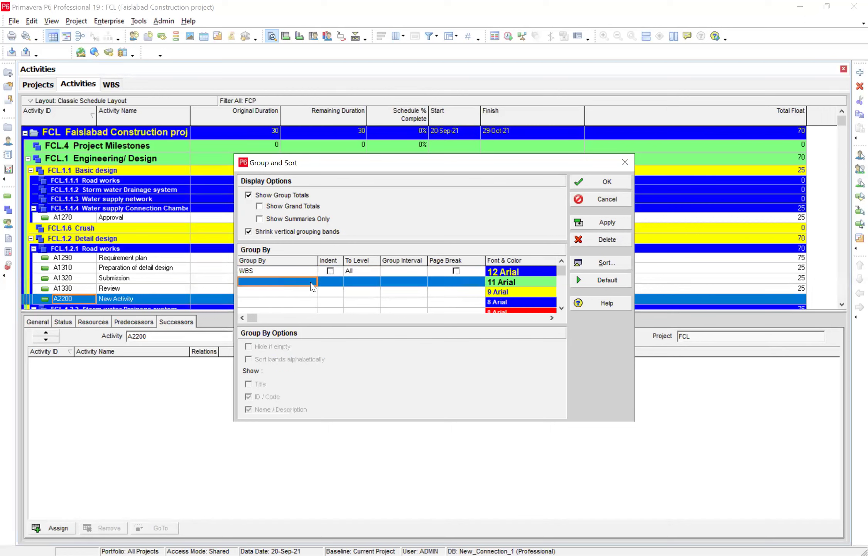
pyautogui.click(312, 283)
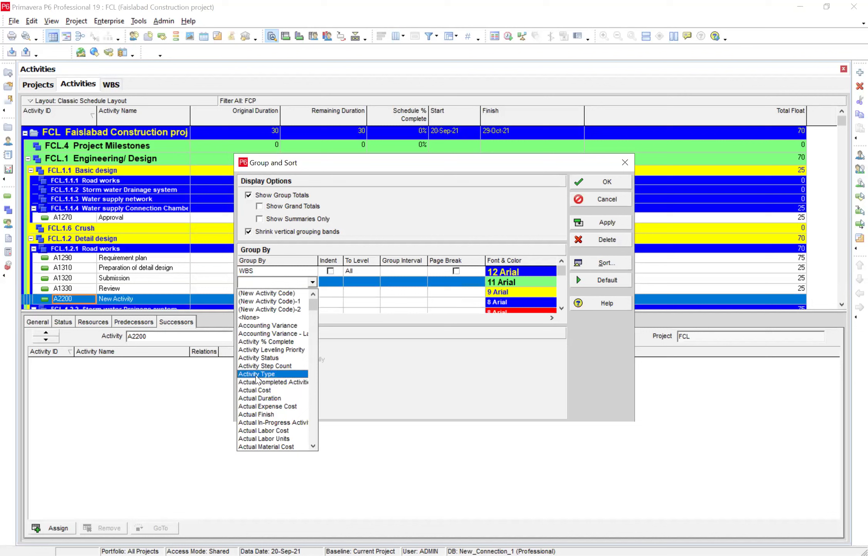
pyautogui.click(313, 445)
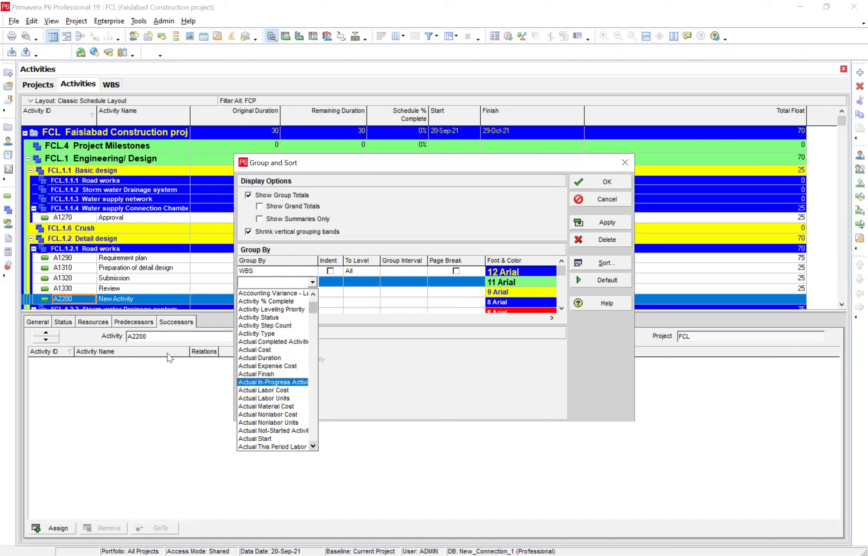
pyautogui.click(155, 357)
pyautogui.press('p')
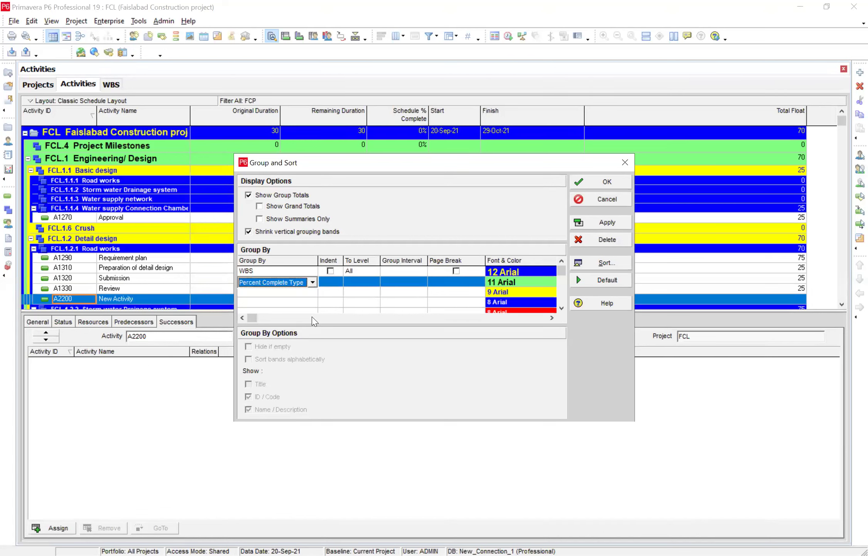
pyautogui.click(312, 282)
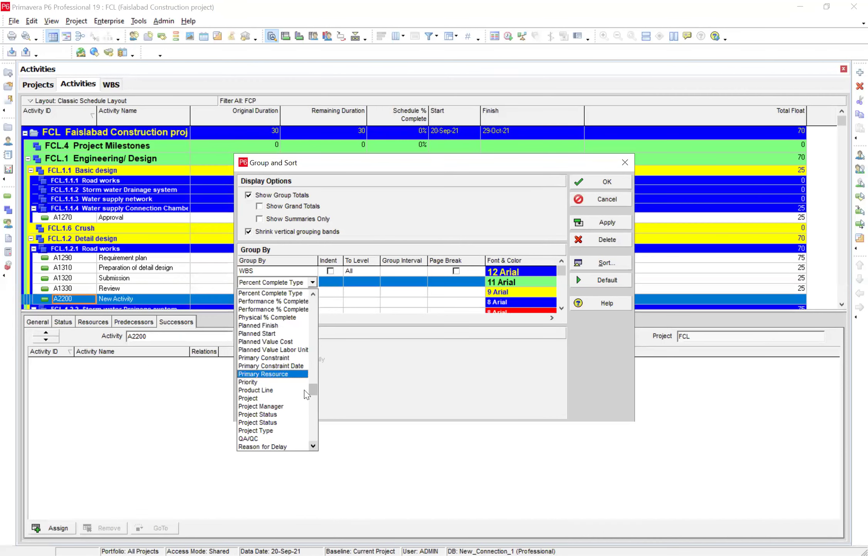
pyautogui.click(282, 408)
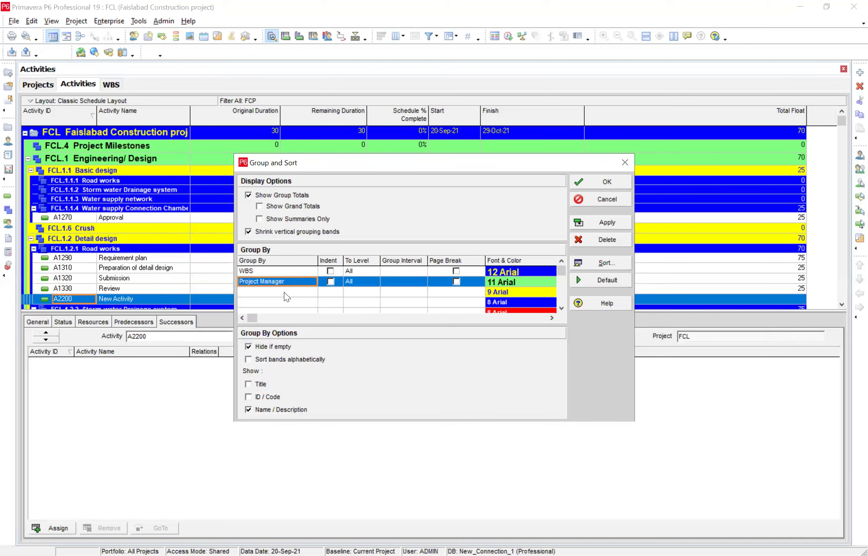
pyautogui.click(333, 286)
pyautogui.click(604, 221)
pyautogui.click(607, 189)
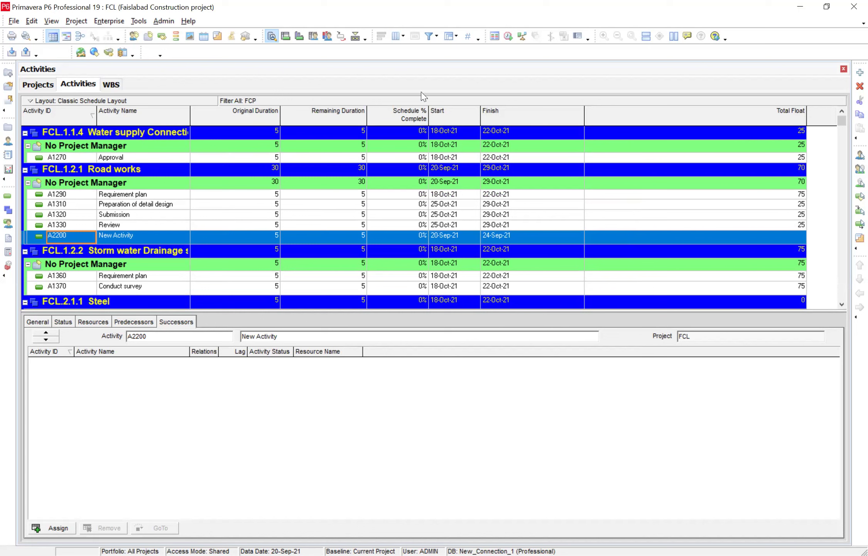
# Switch Indent back on for the WBS grouping, replacing the Project Manager level with WBS levels, and apply it.
pyautogui.click(455, 34)
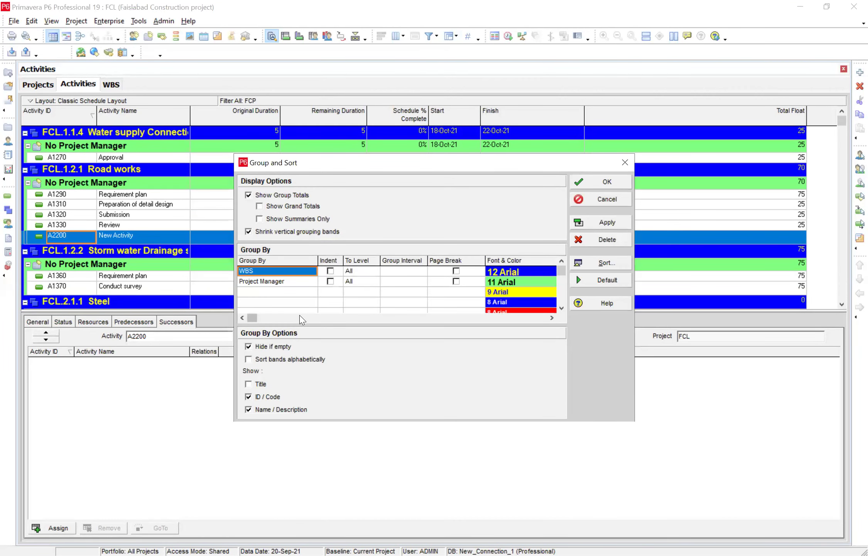
pyautogui.click(313, 282)
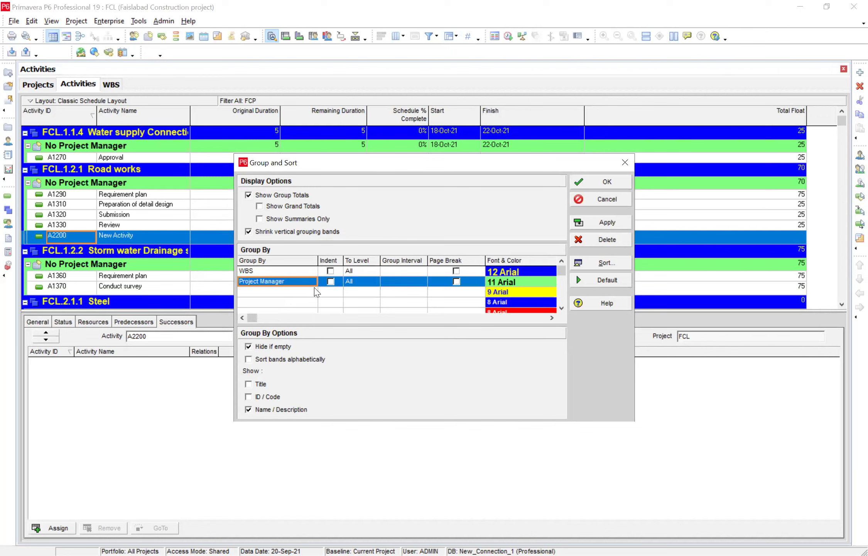
pyautogui.click(330, 272)
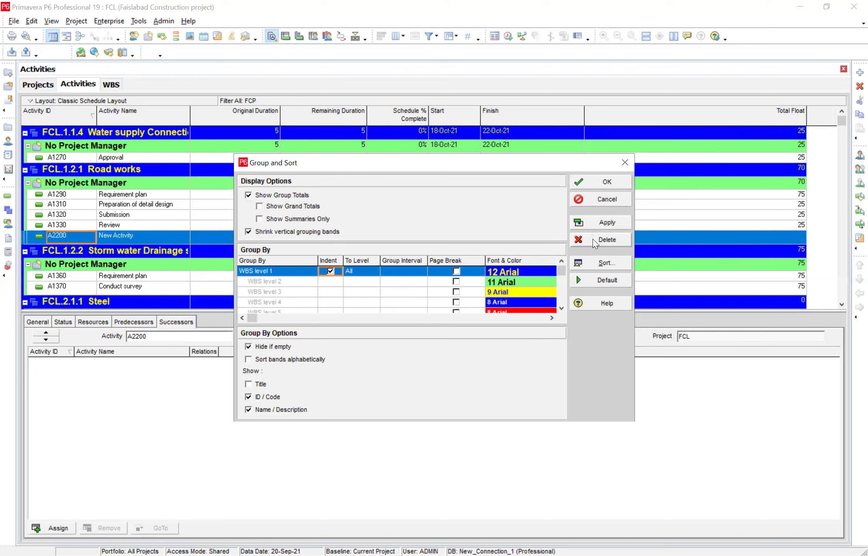
pyautogui.click(605, 224)
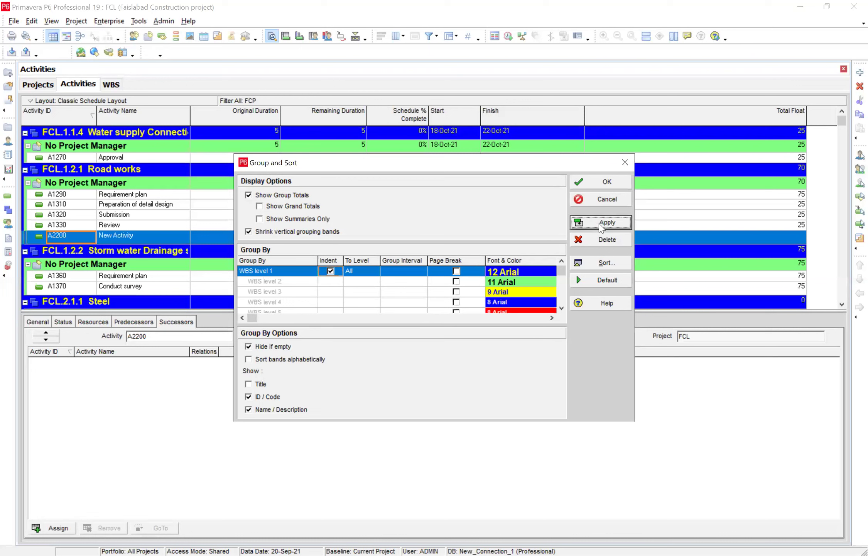
pyautogui.click(615, 178)
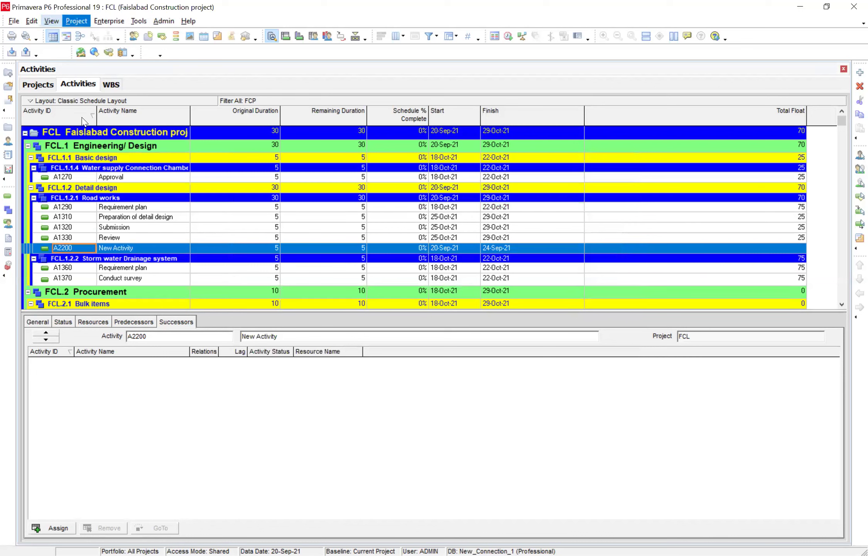
pyautogui.moveTo(33, 23)
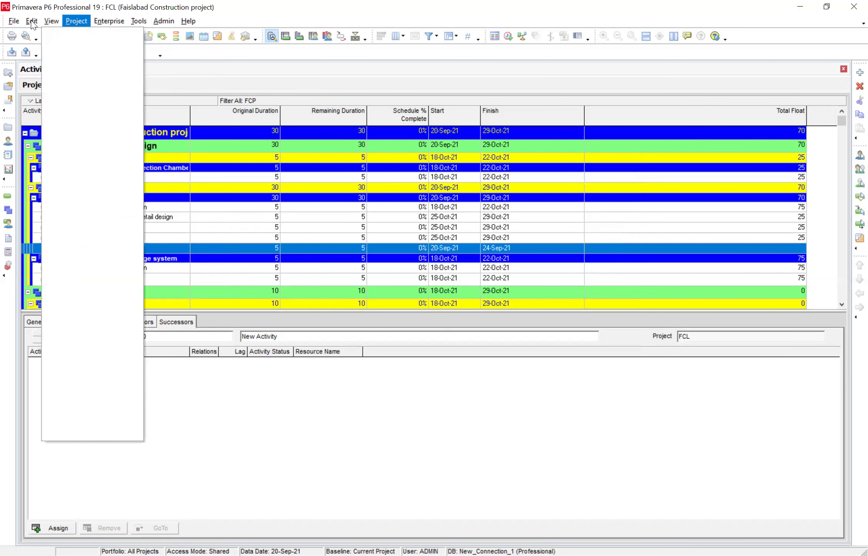
pyautogui.click(13, 22)
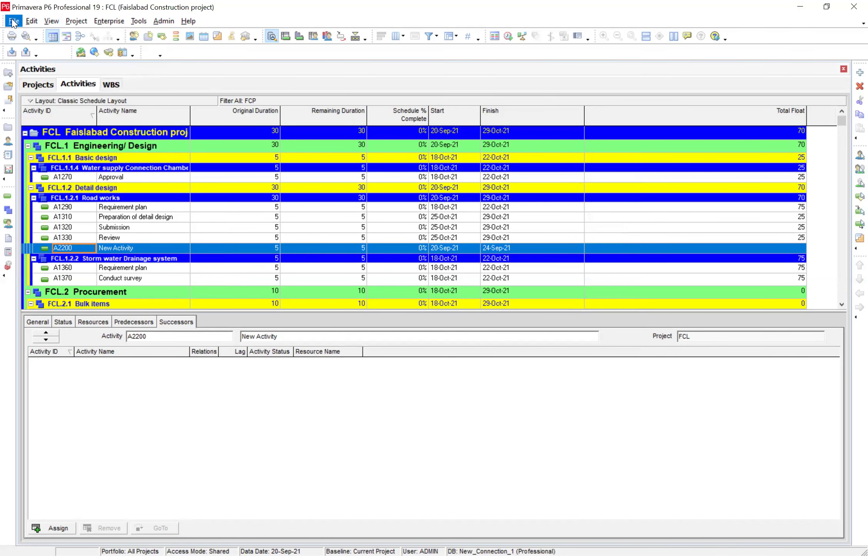
pyautogui.click(14, 22)
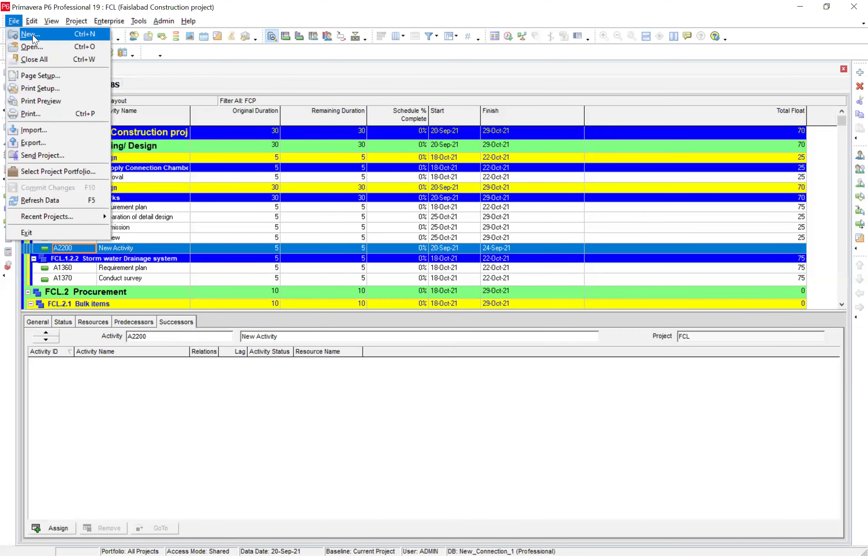
pyautogui.moveTo(31, 22)
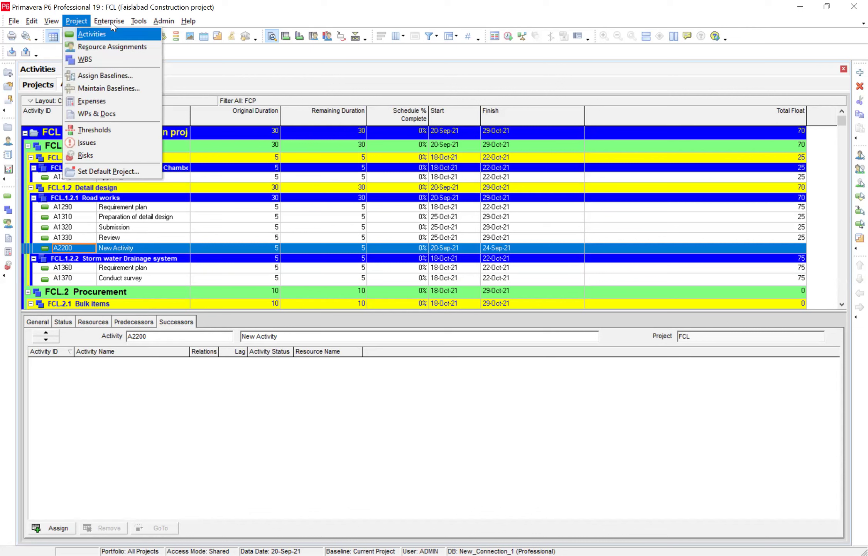
# Open the enterprise activity codes and add a new code value to the global Responsibility code.
pyautogui.moveTo(110, 20)
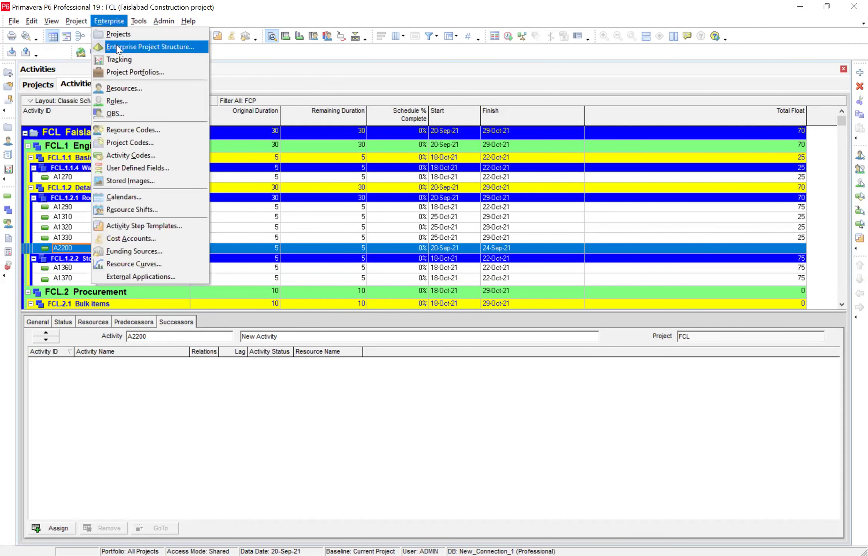
pyautogui.click(128, 156)
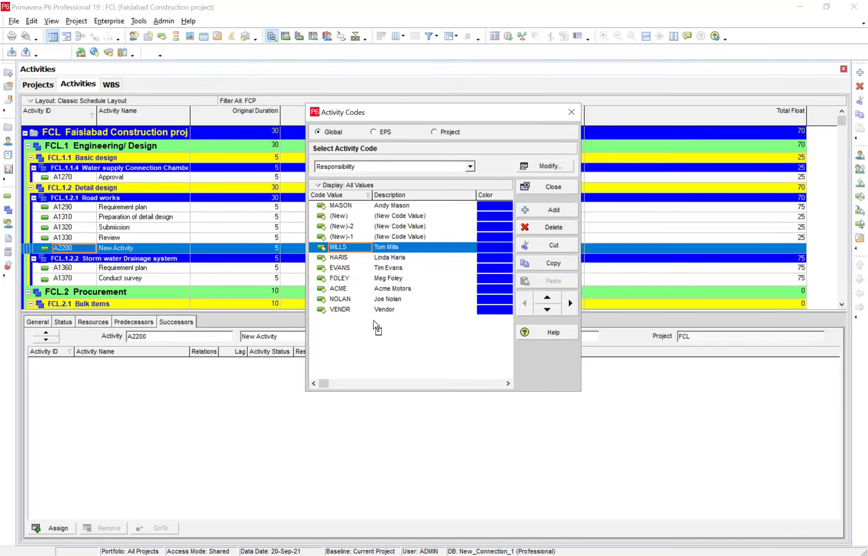
pyautogui.click(552, 210)
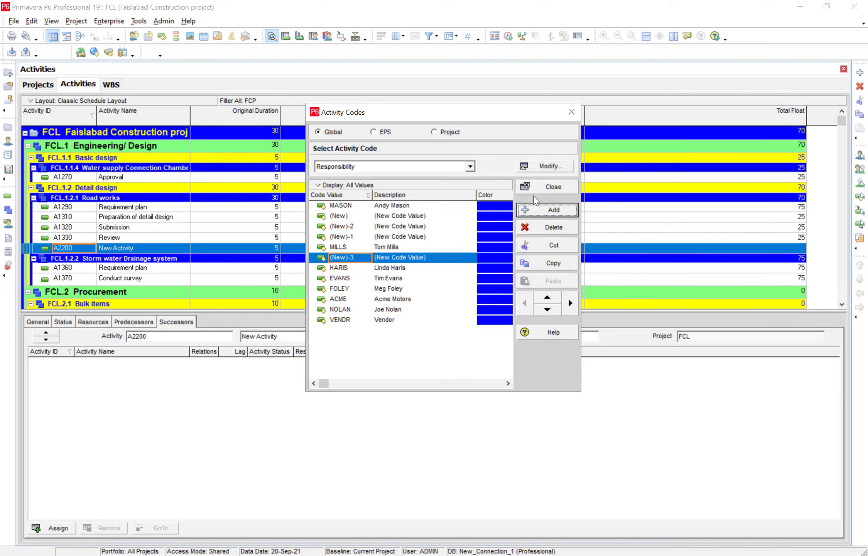
pyautogui.click(470, 166)
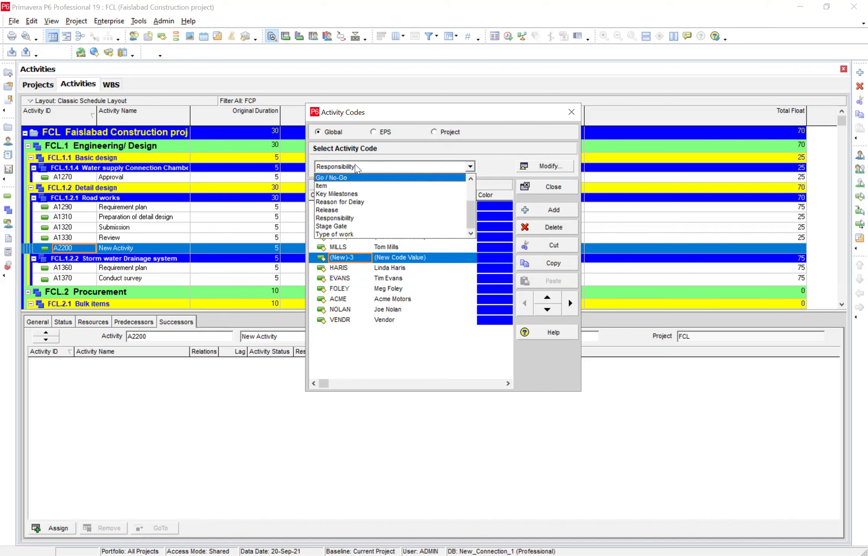
pyautogui.click(396, 245)
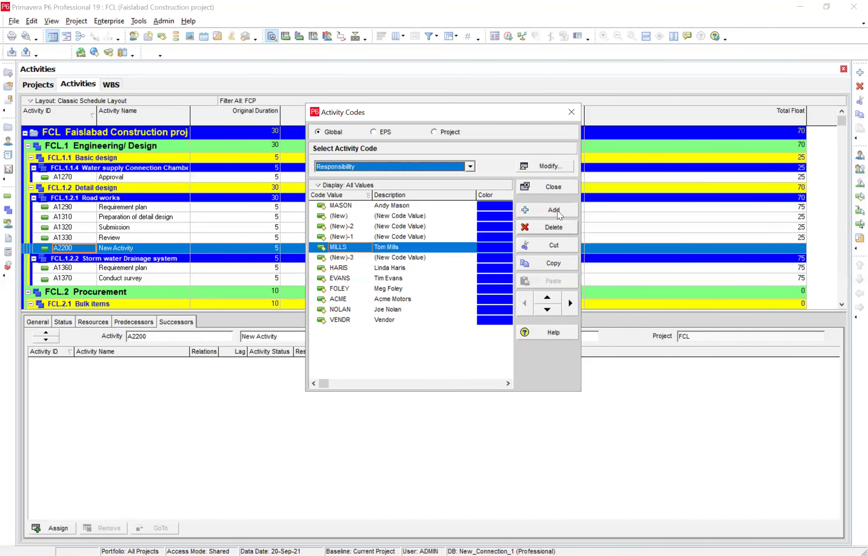
# Add a global activity code named Departmeny in the activity code definitions.
pyautogui.click(546, 167)
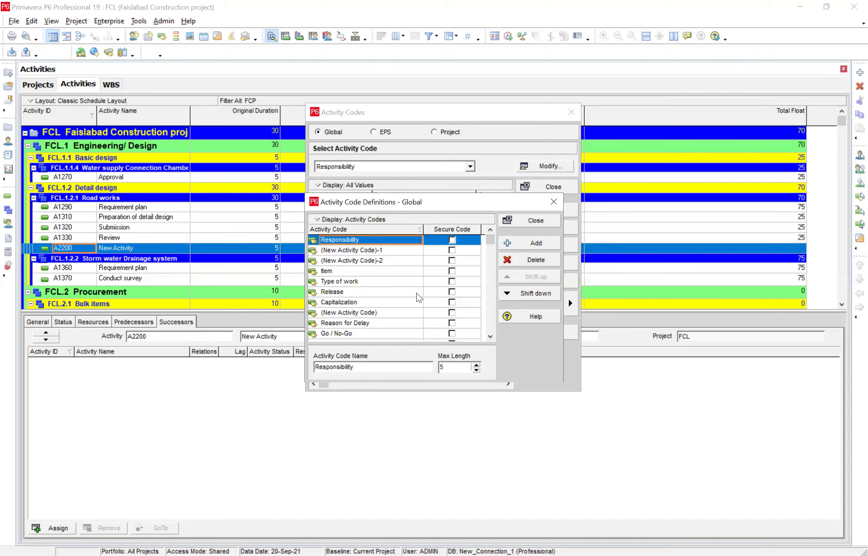
pyautogui.click(536, 244)
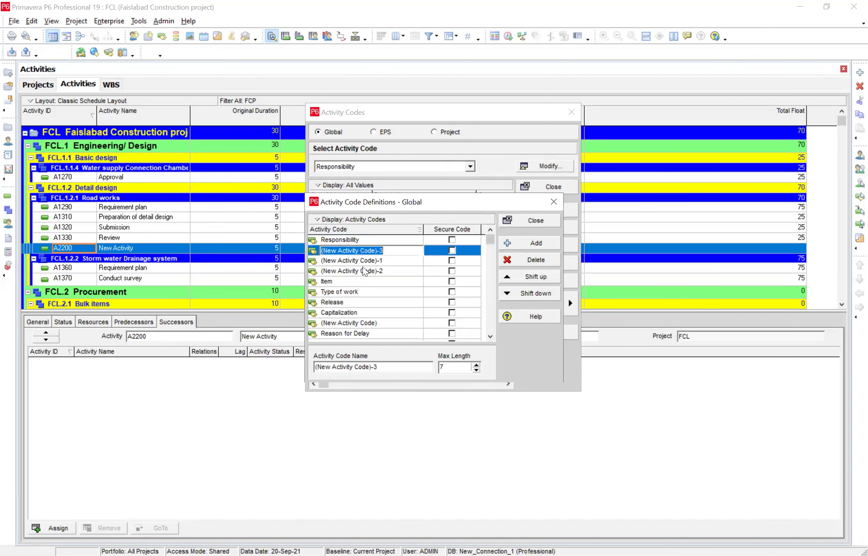
pyautogui.press('BackSpace')
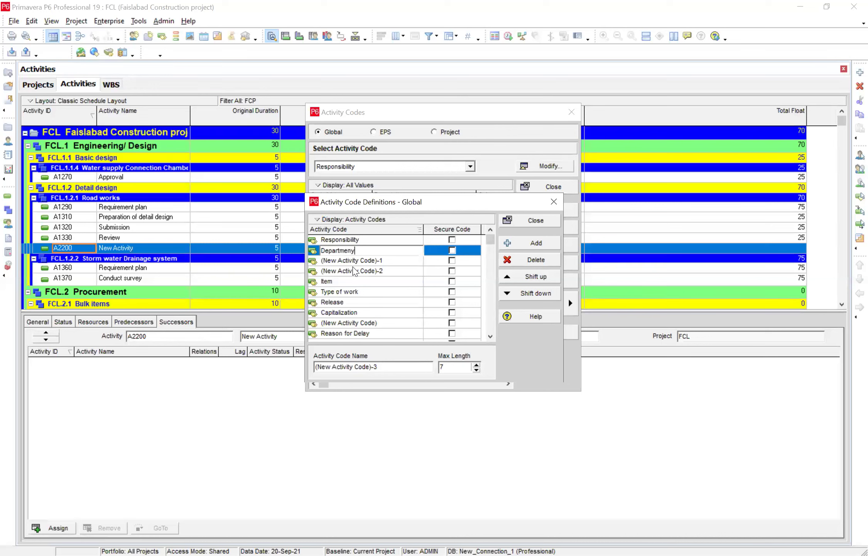
# Add a global activity code named Floor plus one more code left with its default name, and close the definitions.
pyautogui.click(520, 247)
pyautogui.click(520, 247)
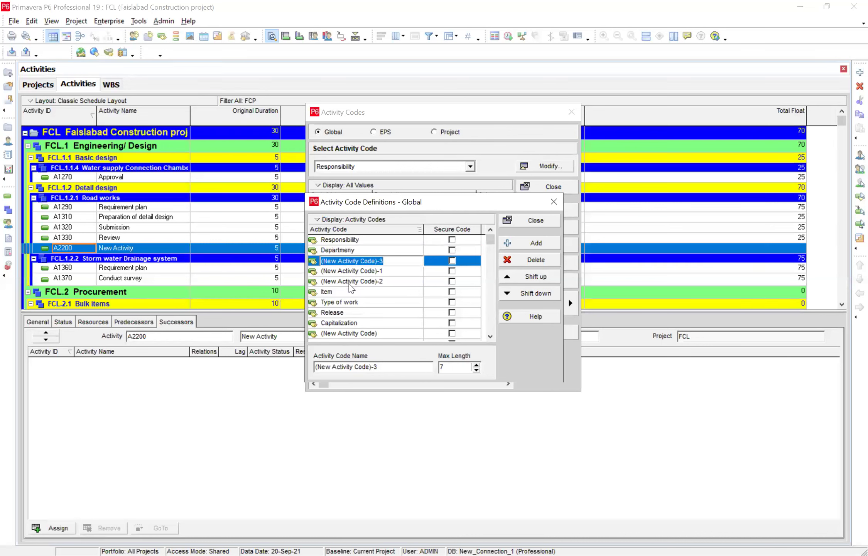
pyautogui.press('BackSpace')
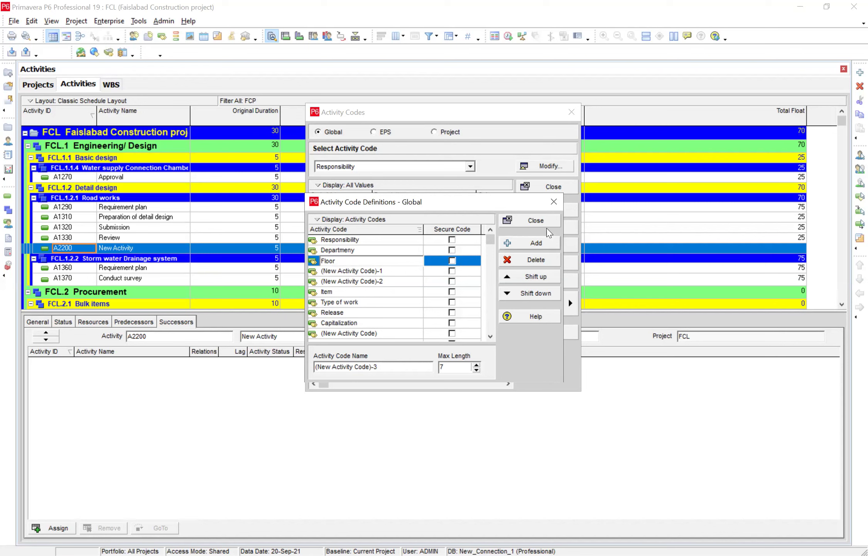
pyautogui.click(537, 242)
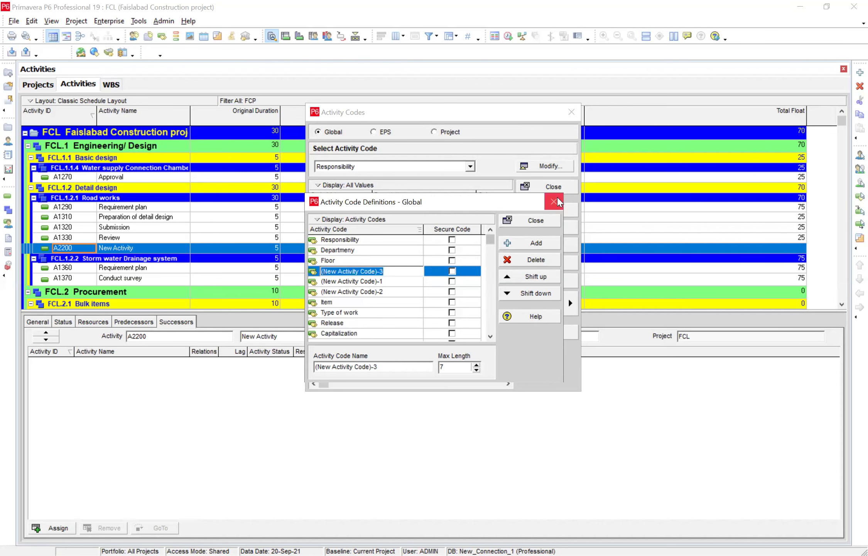
pyautogui.click(536, 221)
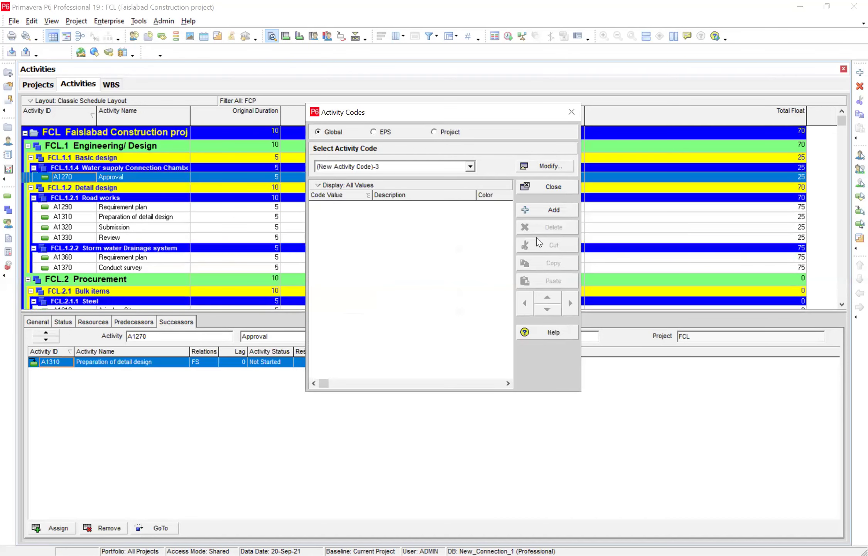
# Review the global activity code list and the code definitions, and close the activity codes.
pyautogui.click(470, 167)
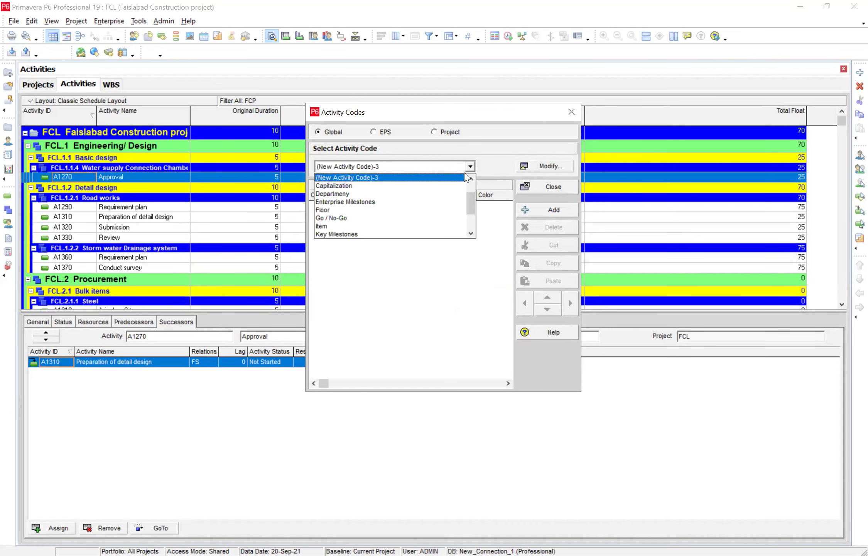
pyautogui.click(547, 172)
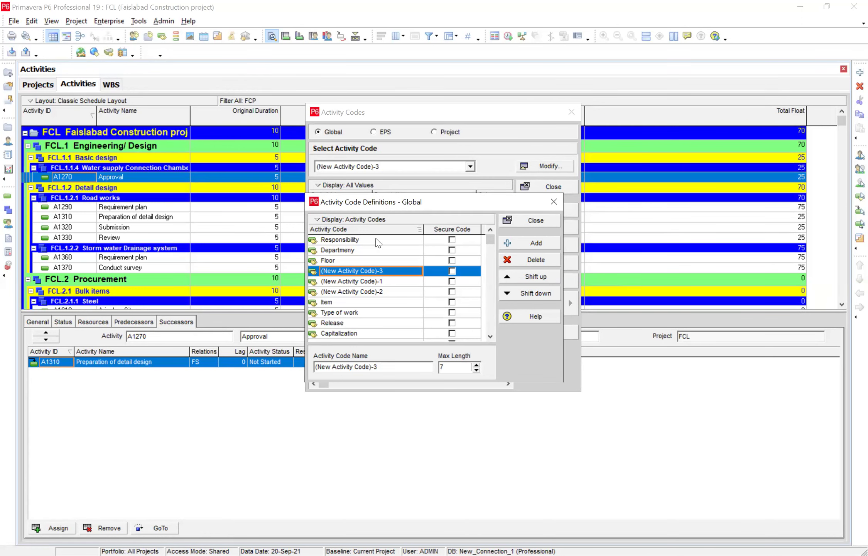
pyautogui.click(554, 201)
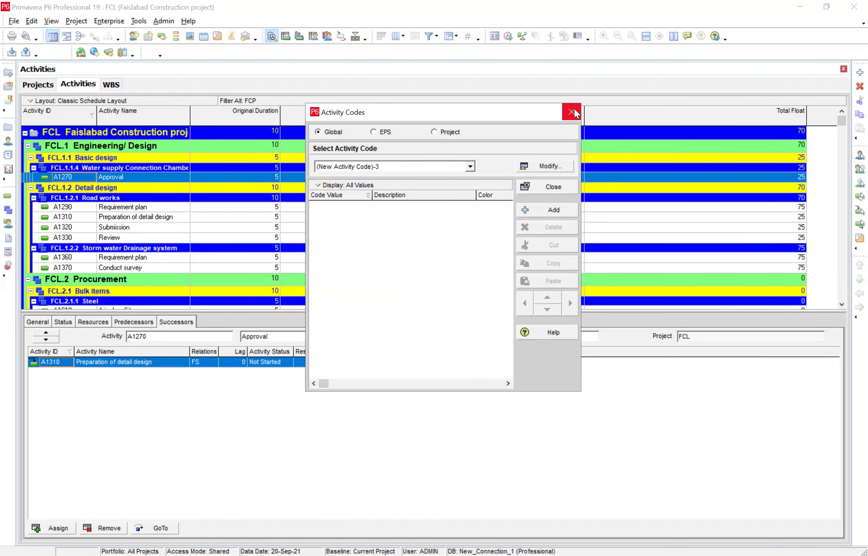
pyautogui.click(571, 112)
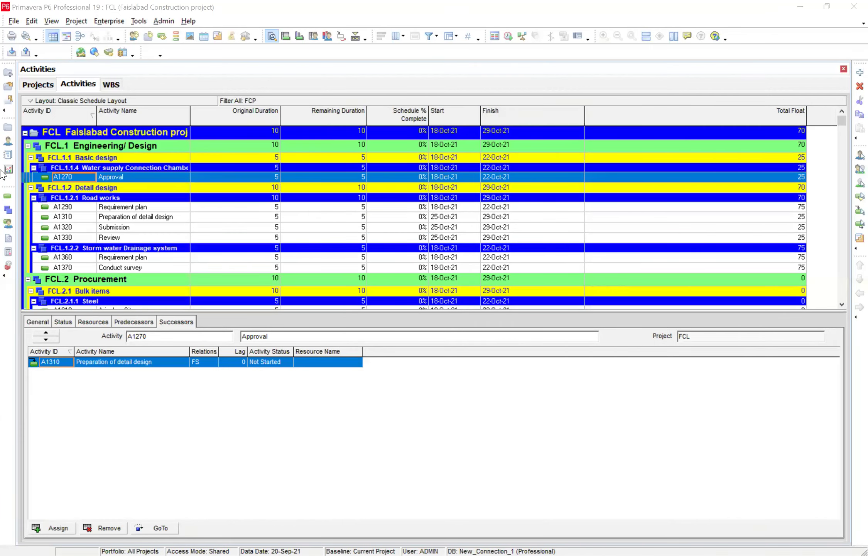
# Sort the activity table by Activity Name, reverse it to descending order, and return it to ascending order.
pyautogui.hotkey('alt', 'Tab')
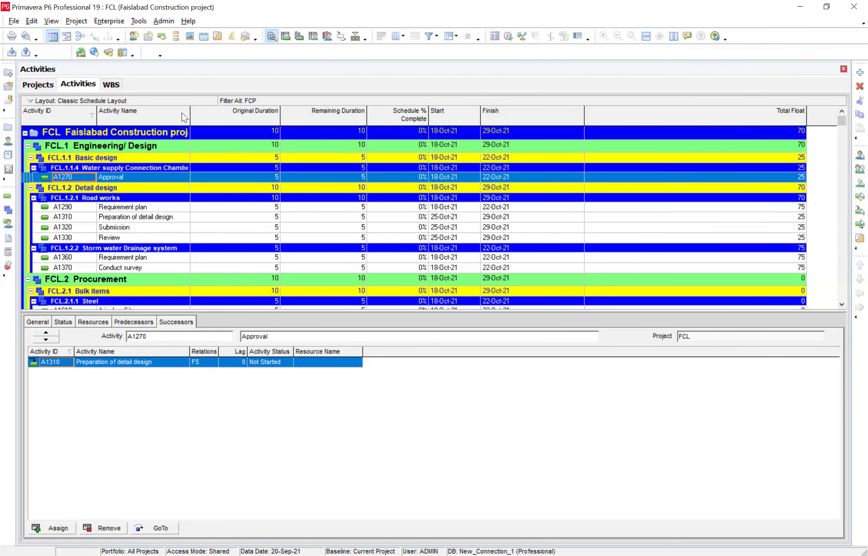
pyautogui.click(183, 116)
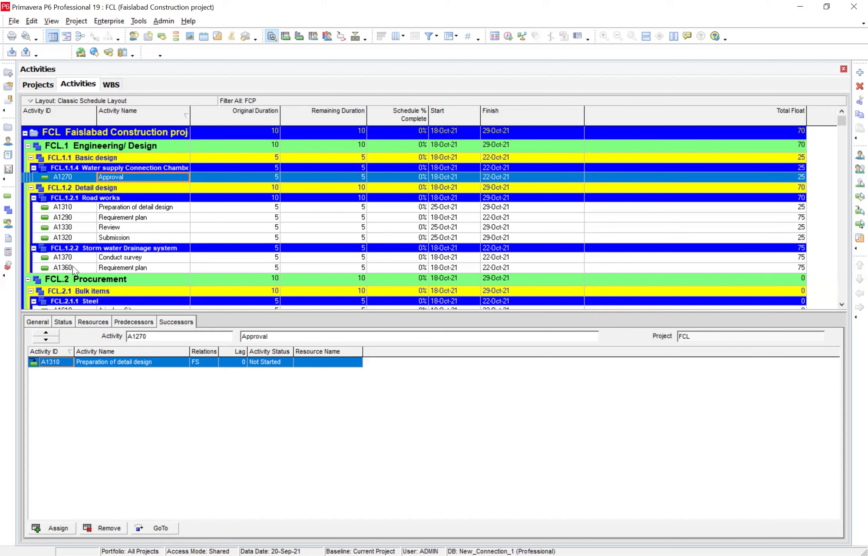
pyautogui.click(188, 117)
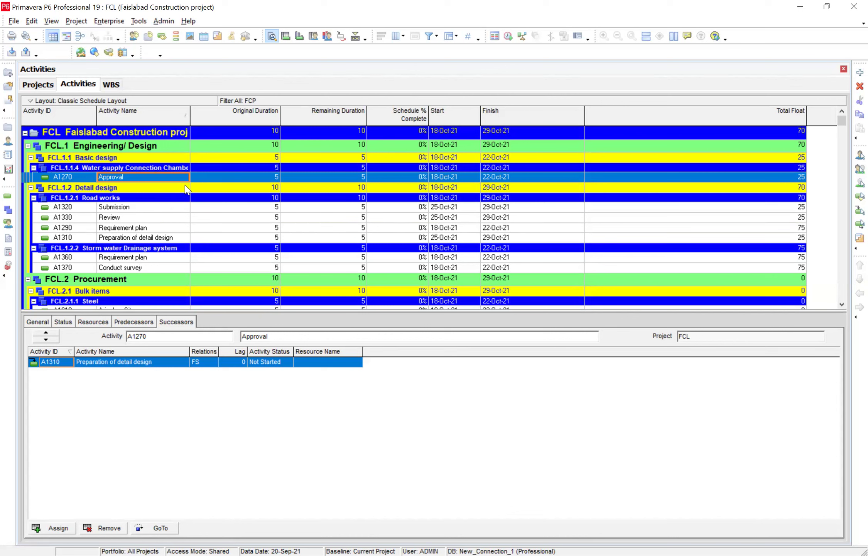
pyautogui.click(184, 118)
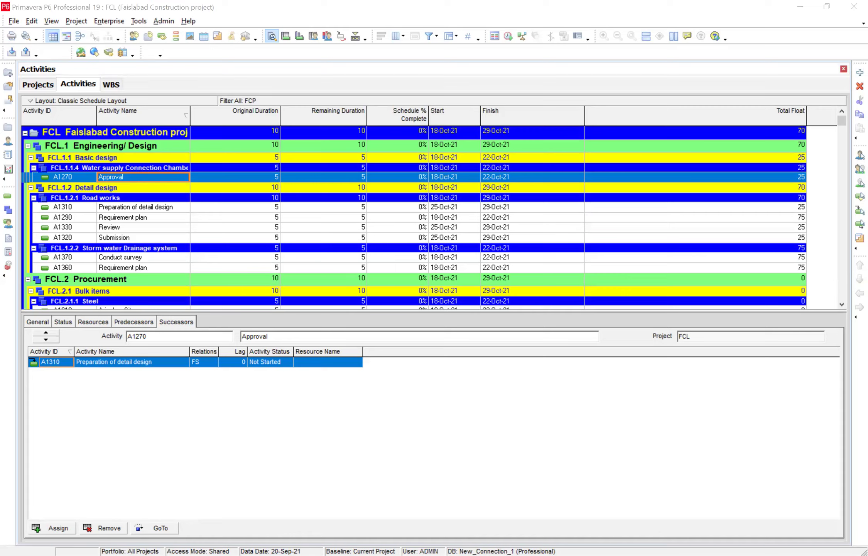
# Switch to the PowerPoint lecture presentation and go to the Conclusion slide.
pyautogui.hotkey('alt', 'Tab')
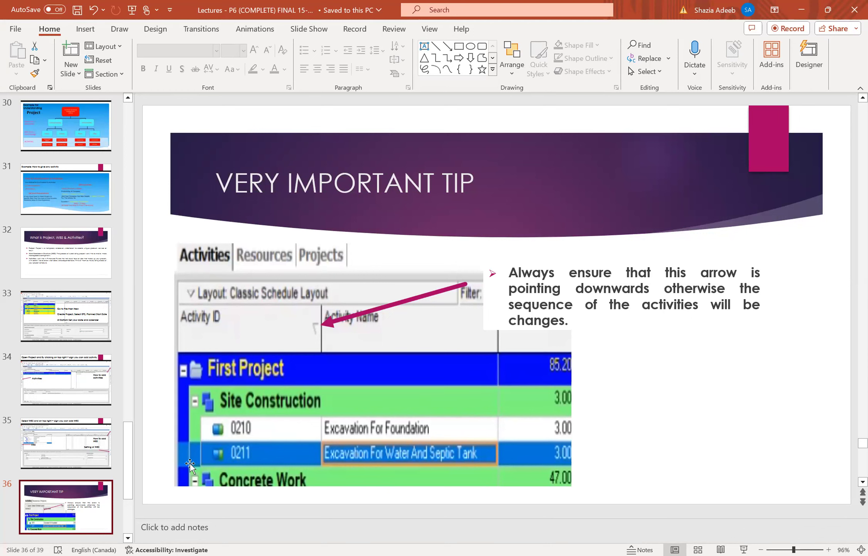
pyautogui.press('pagedown')
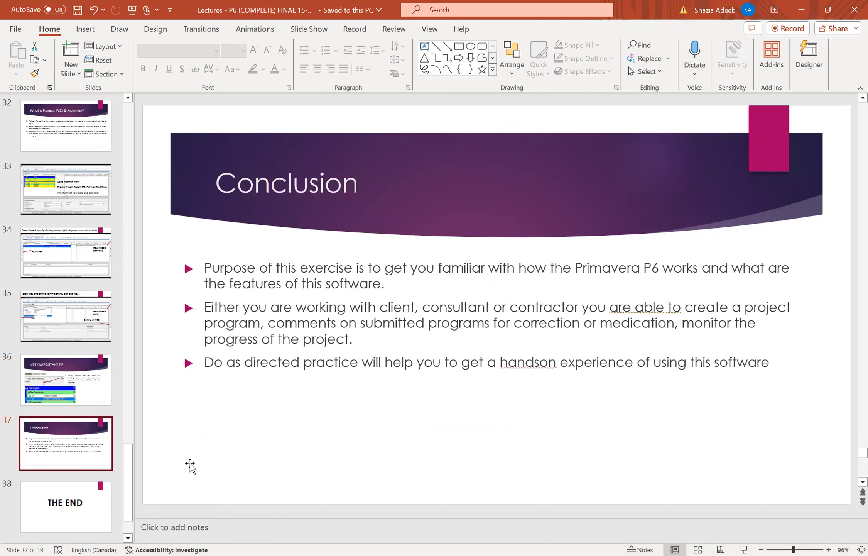
pyautogui.click(63, 452)
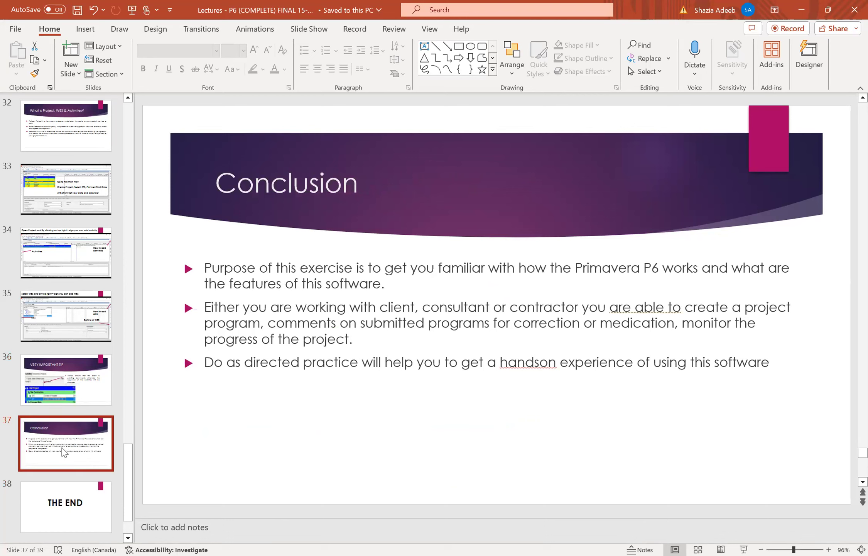